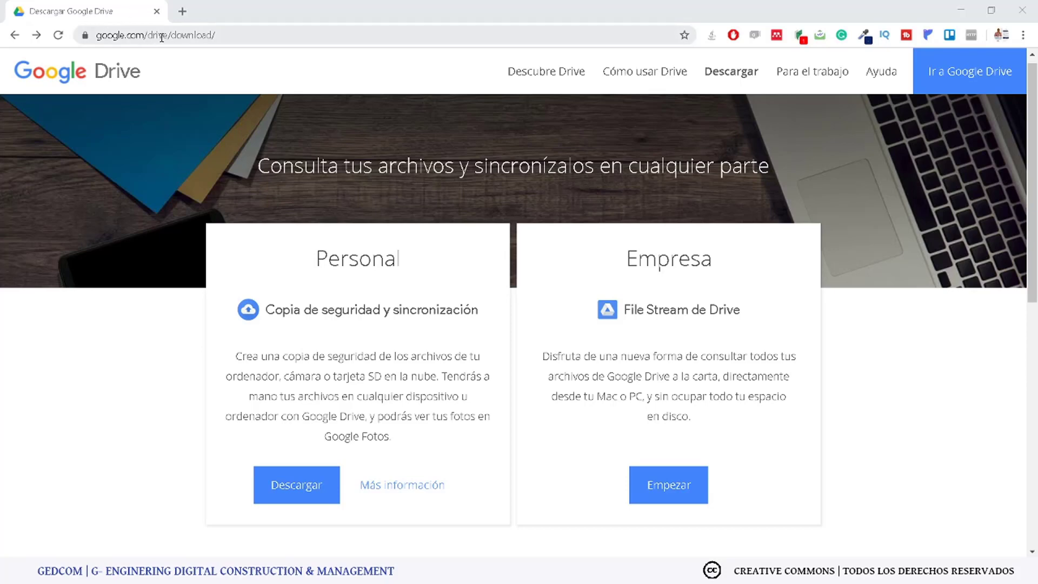
Step: Download Google's Backup and Sync for Windows and run installbackupandsync.exe until installation completes
left_click(290, 487)
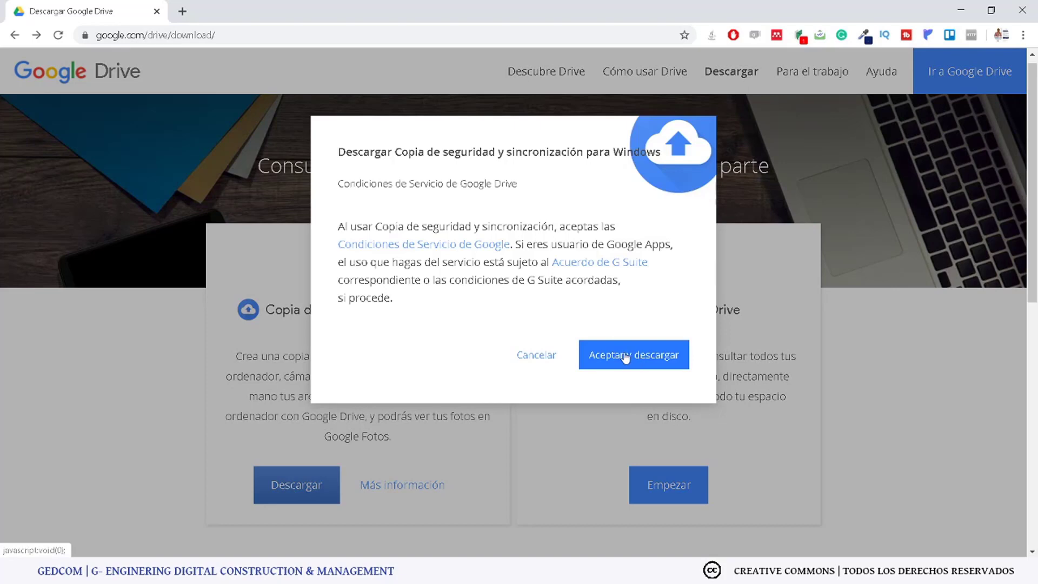
left_click(618, 357)
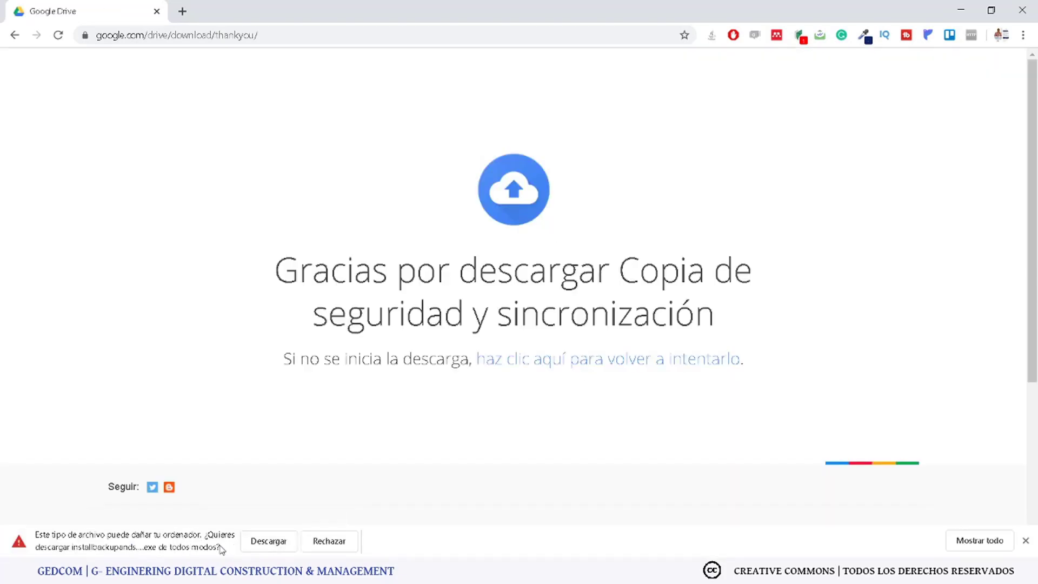
left_click(261, 543)
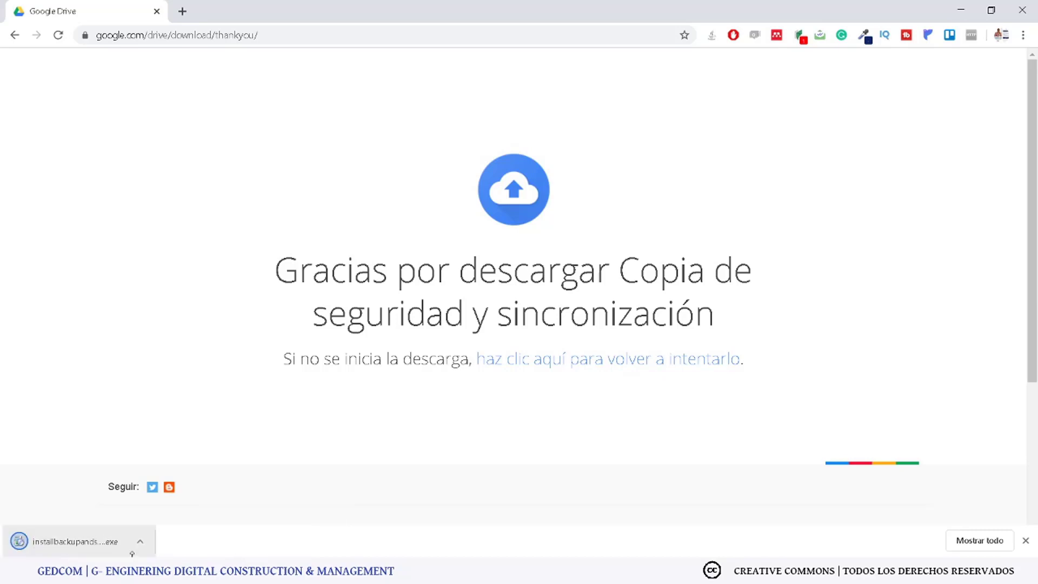
left_click(69, 544)
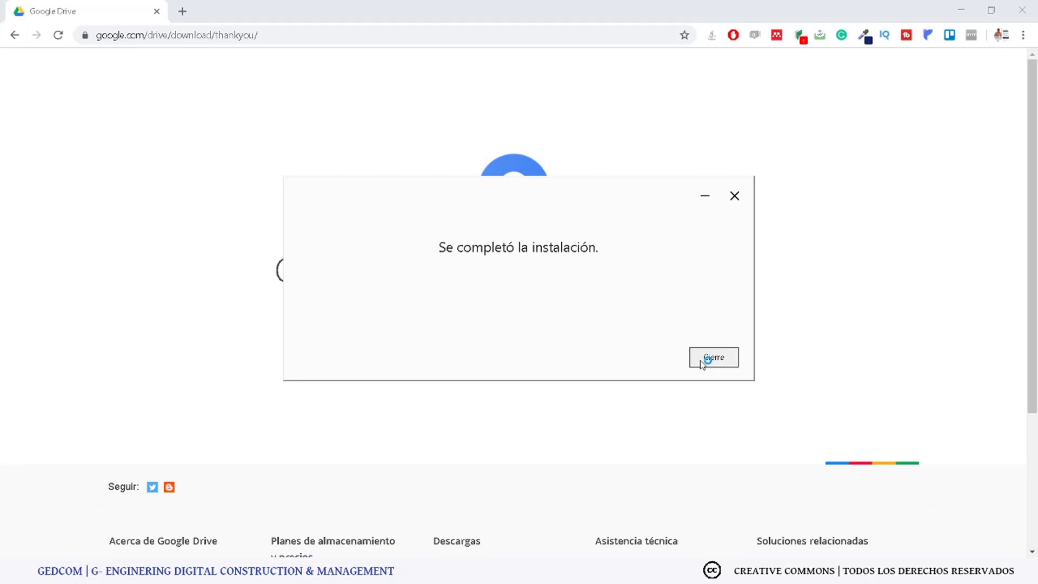
Step: Start Backup and Sync setup and sign in with the Google account e-mail to reach step 2
left_click(703, 360)
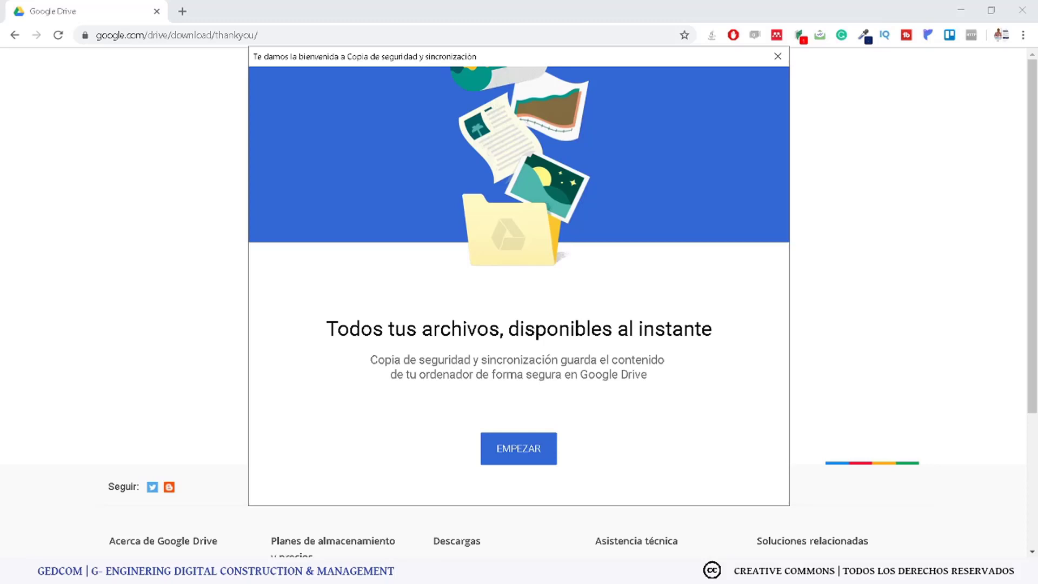
left_click(503, 457)
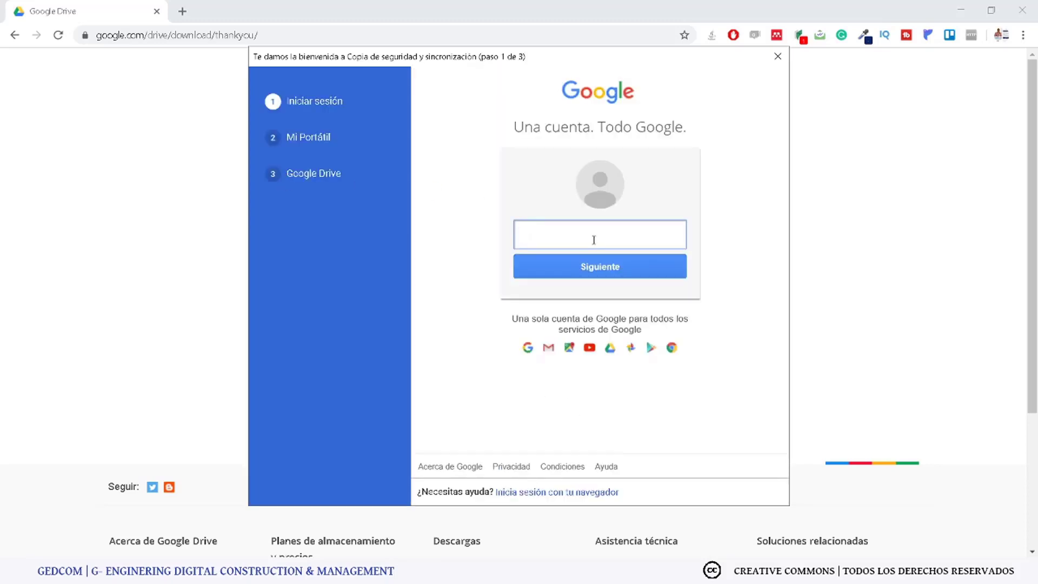
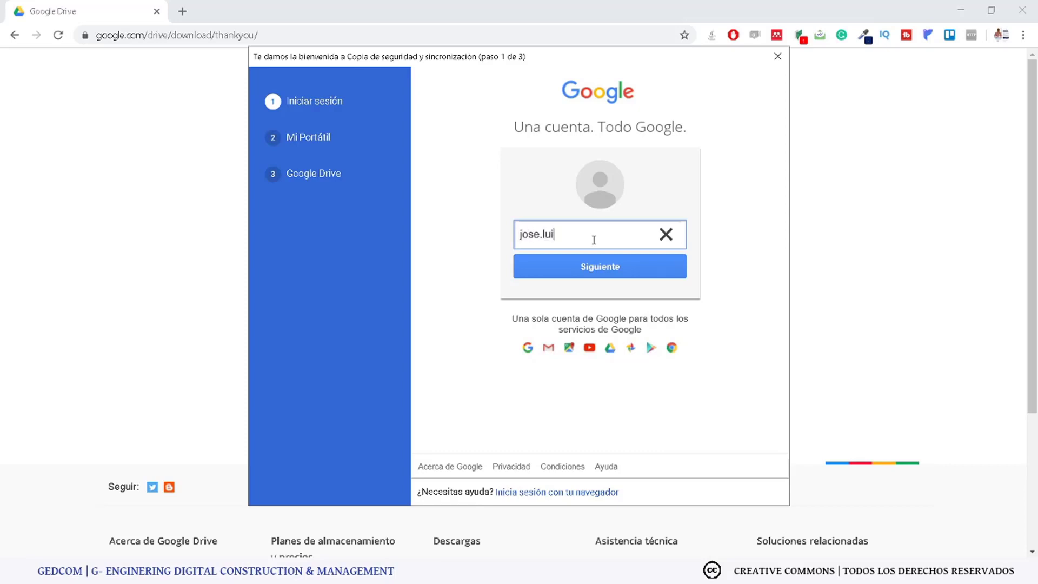
key("Return")
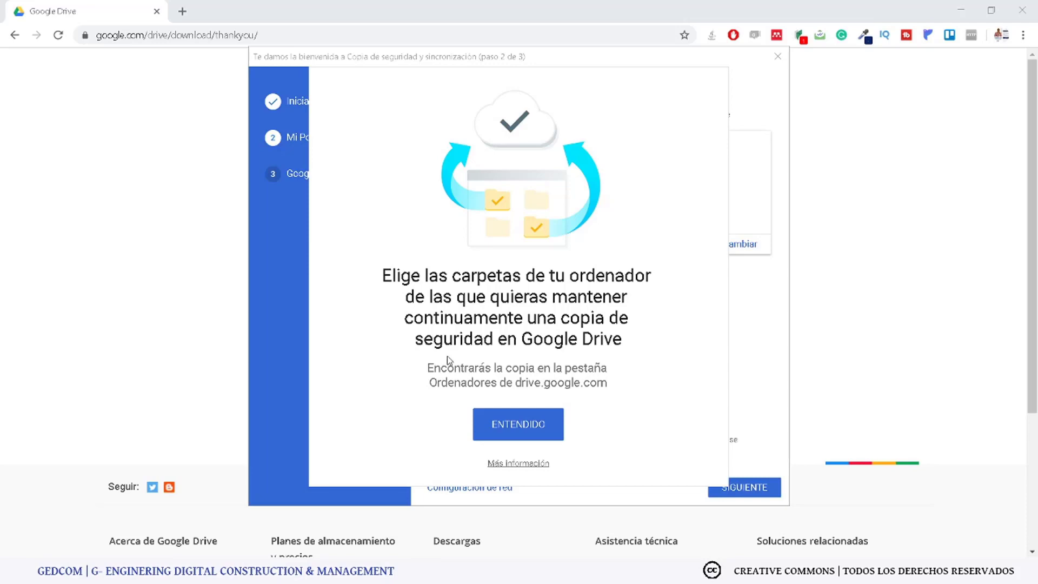
left_click(182, 11)
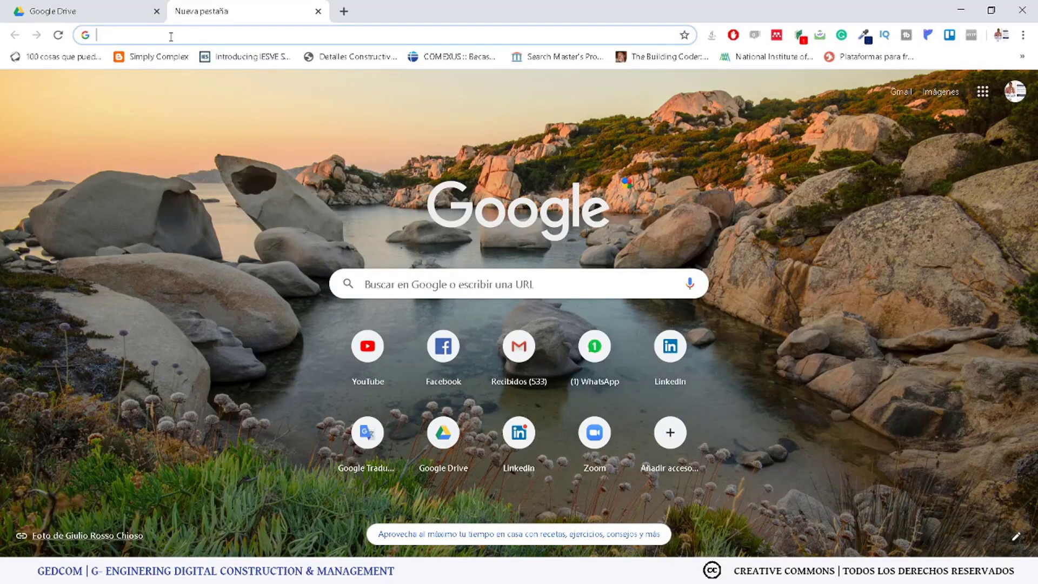
Step: Load drive.google.com and create a folder named '01 MK Construction' in My Drive
type("dr")
key("Return")
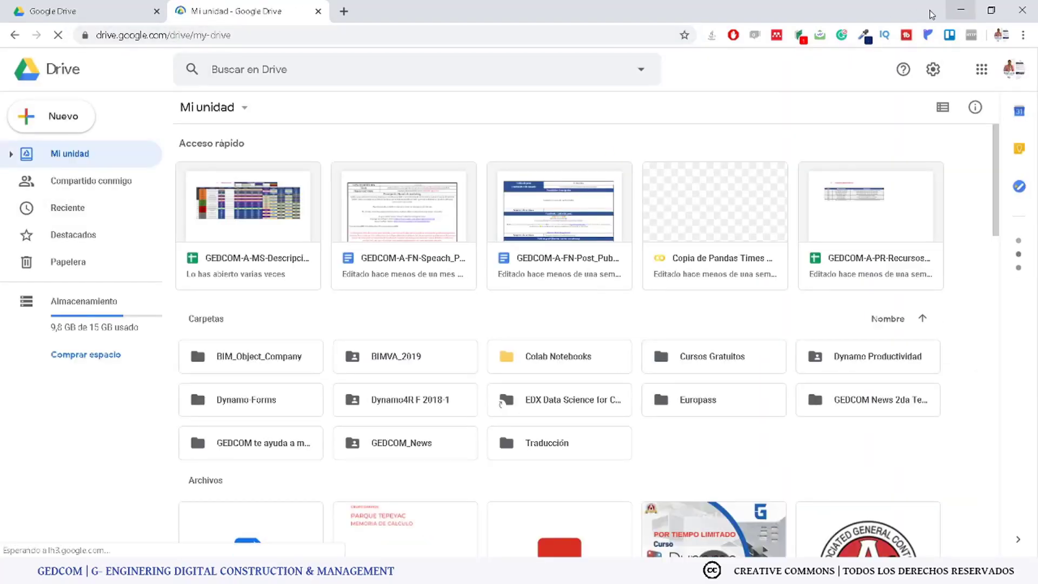
right_click(686, 453)
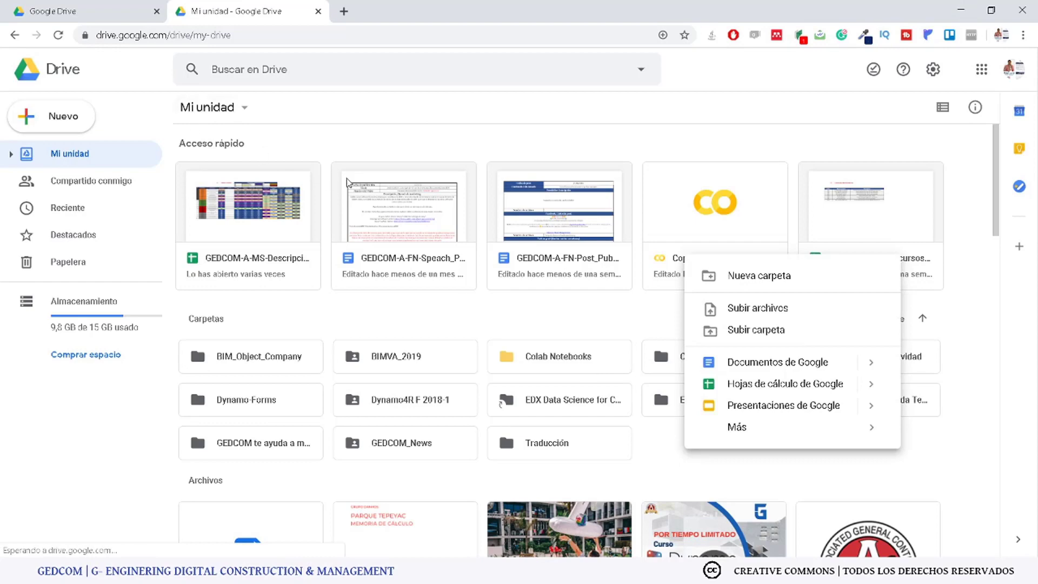
left_click(725, 276)
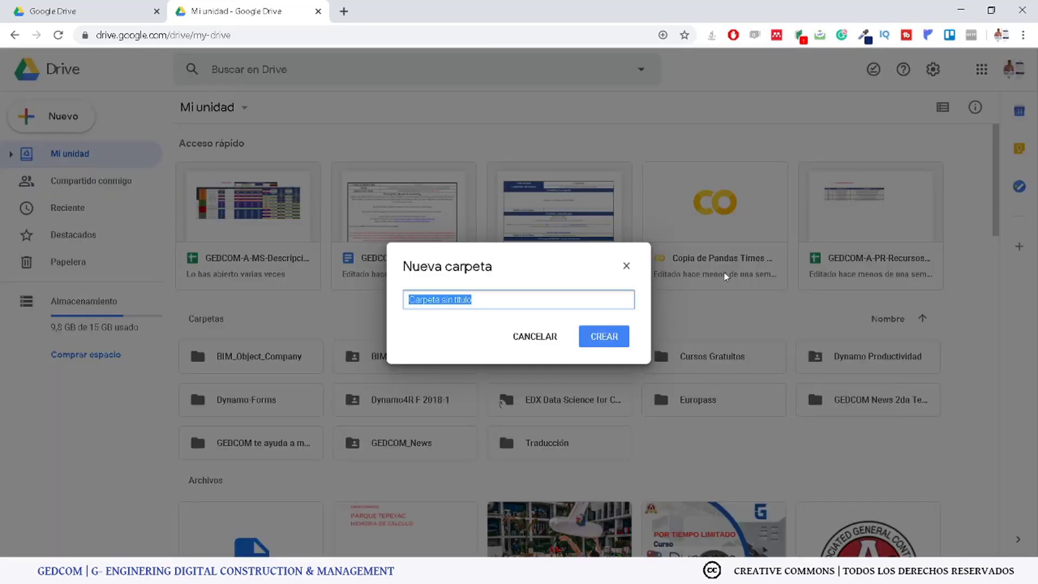
type("01 MK Construction")
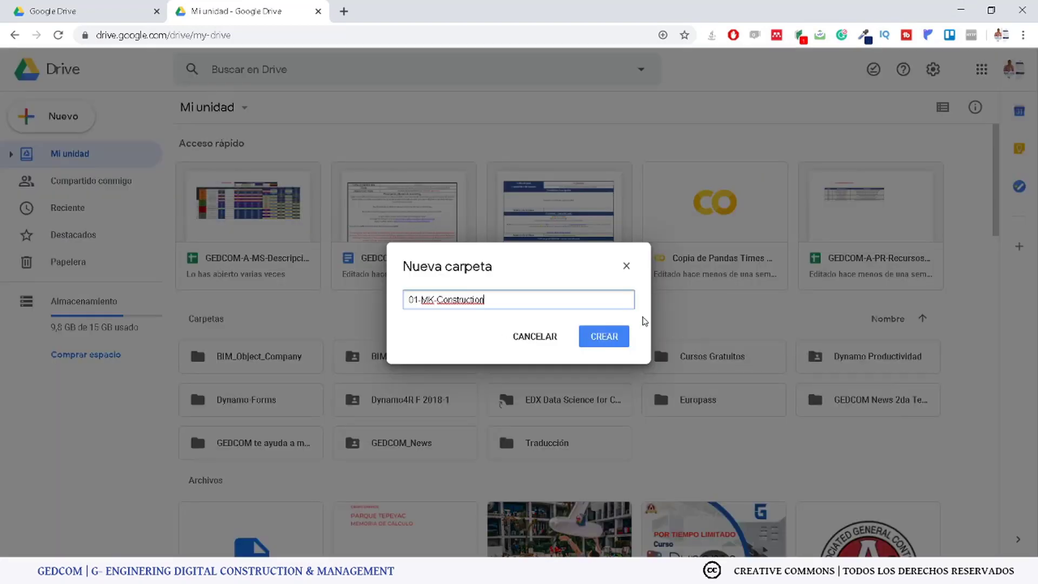
left_click(602, 336)
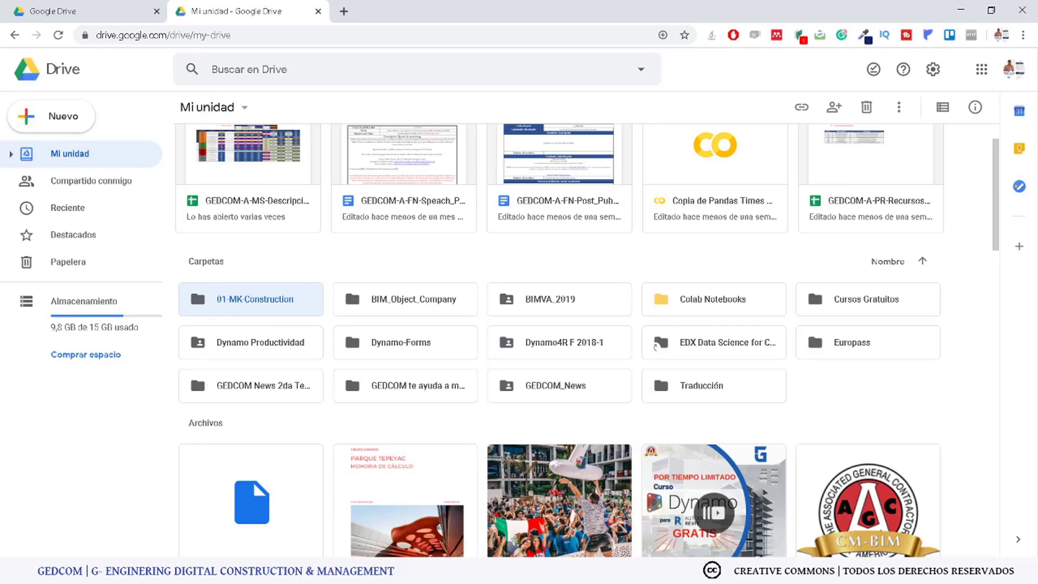
Step: Exclude Imágenes, Escritorio and Documentos from backup, keep default network settings, and continue
left_click(961, 10)
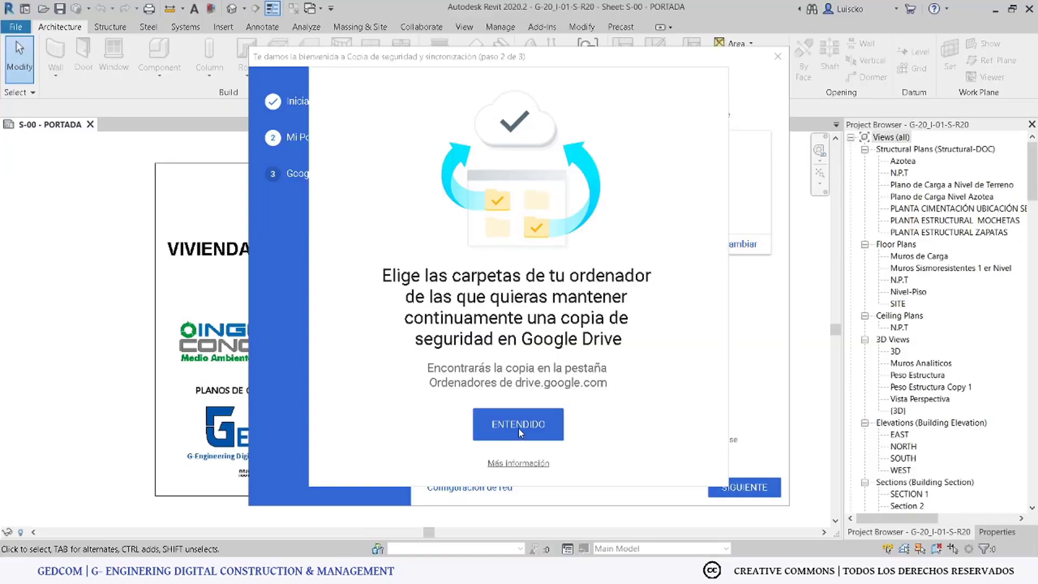
left_click(519, 430)
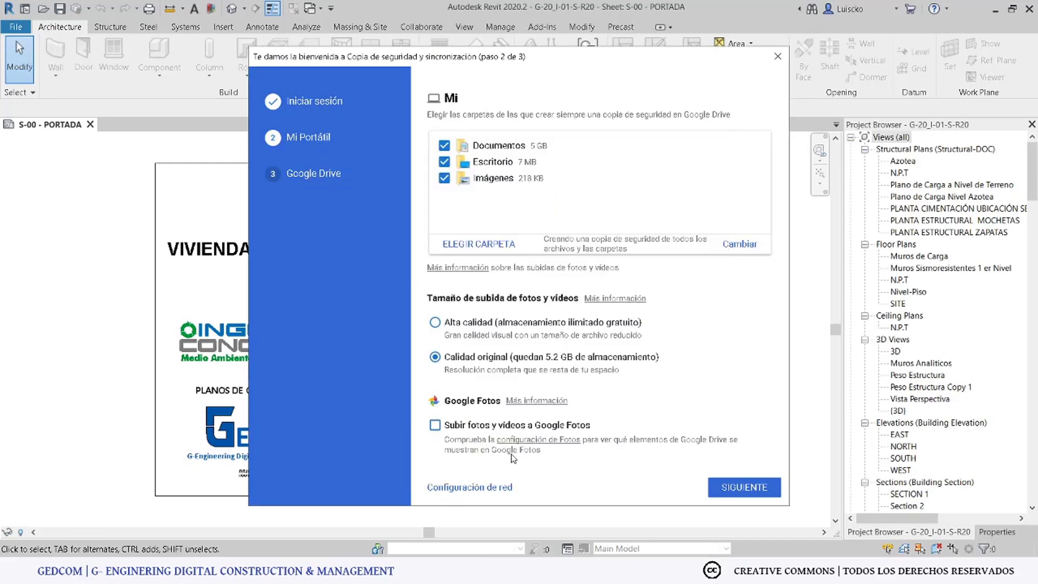
left_click(448, 178)
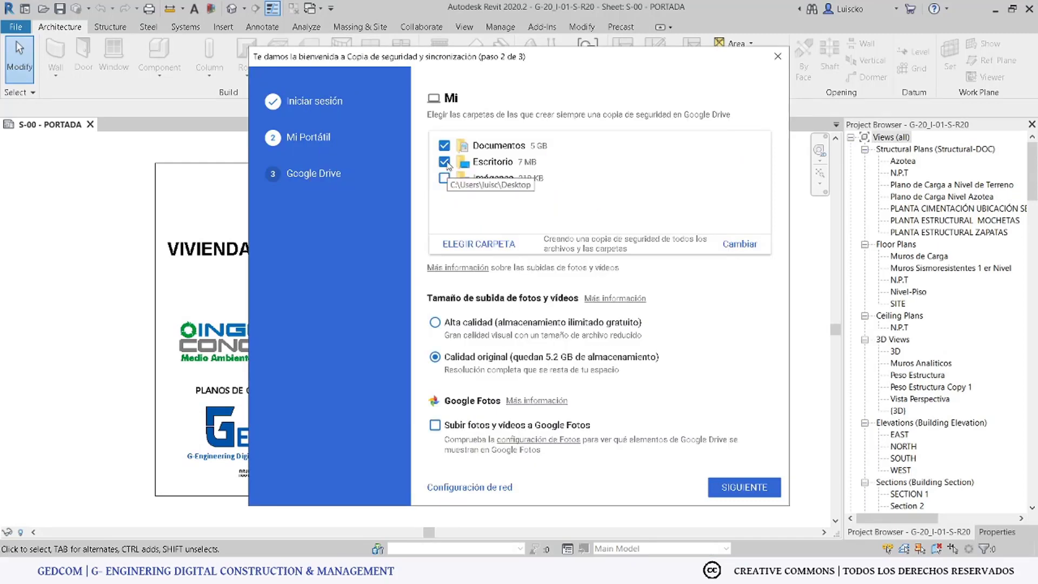
left_click(446, 163)
left_click(445, 146)
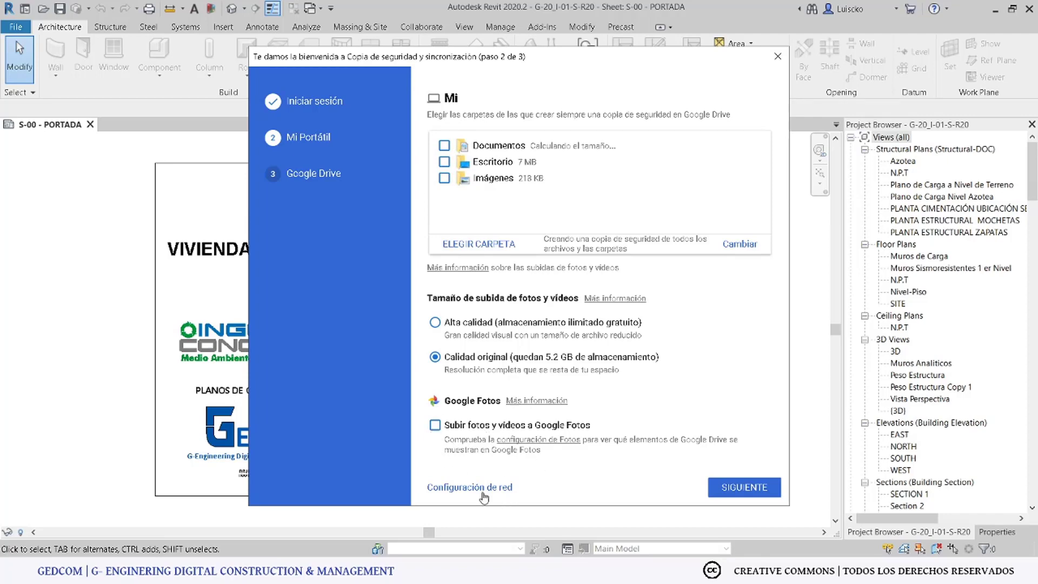
left_click(470, 487)
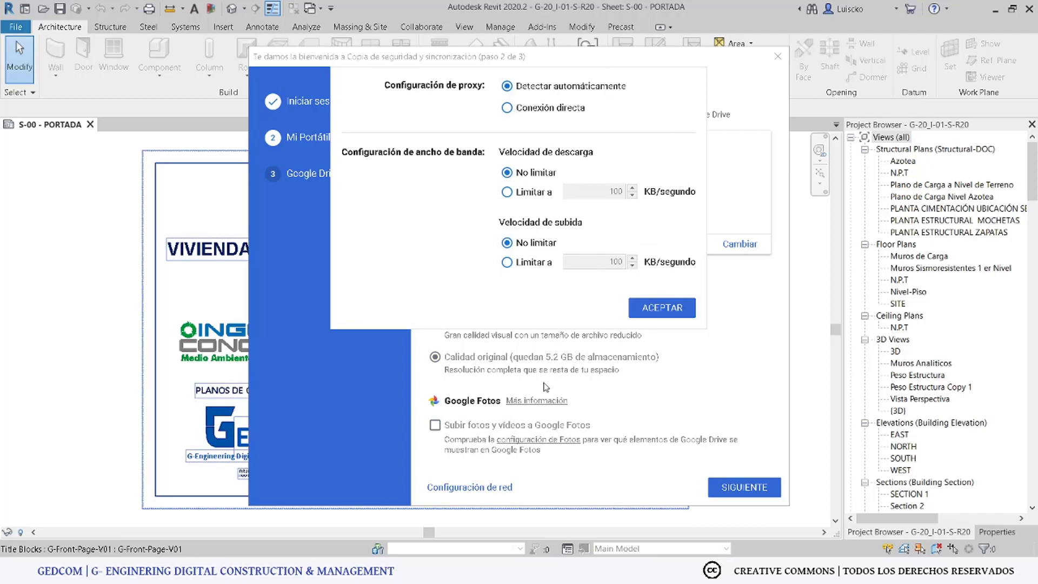
left_click(649, 310)
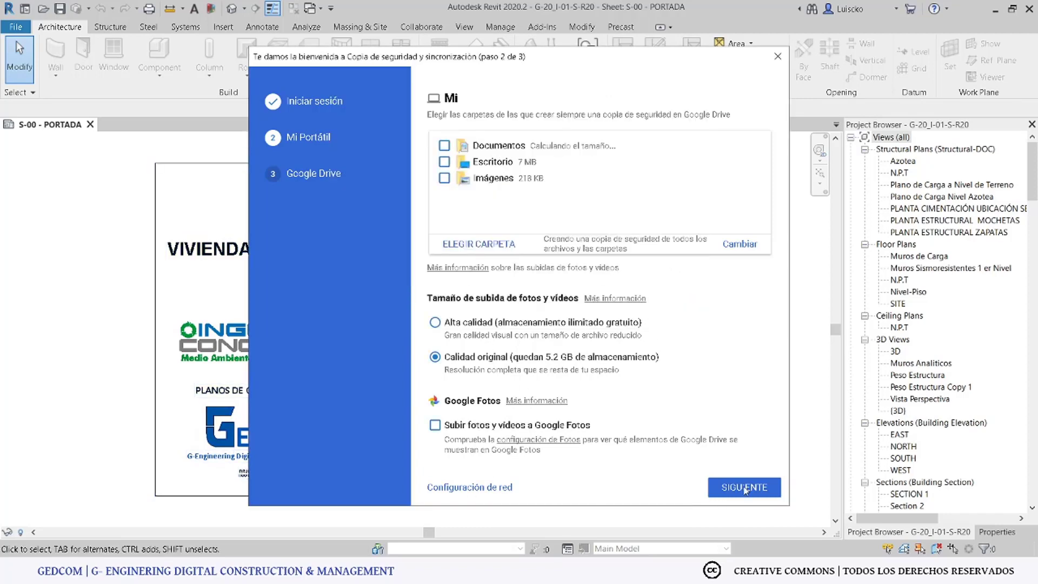
left_click(738, 486)
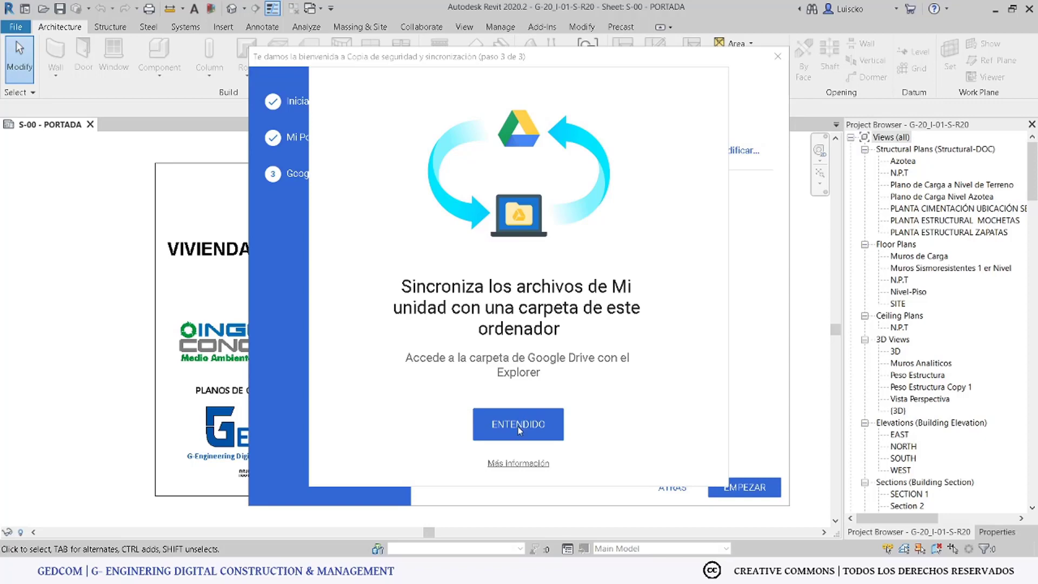
Step: Create a Google-Drive folder on OS (C:) and choose it as My Drive's local sync folder
left_click(518, 426)
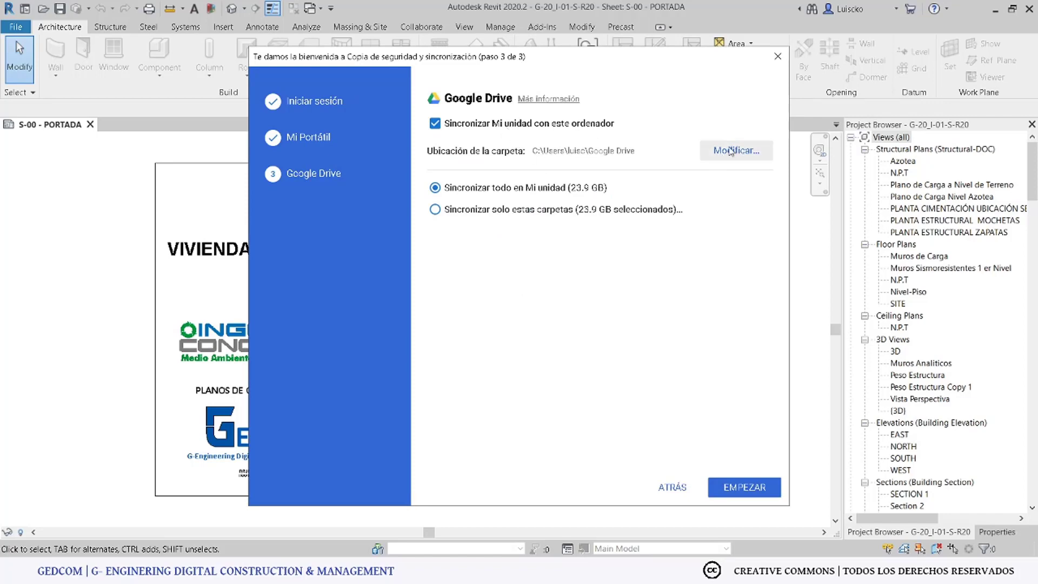
left_click(736, 151)
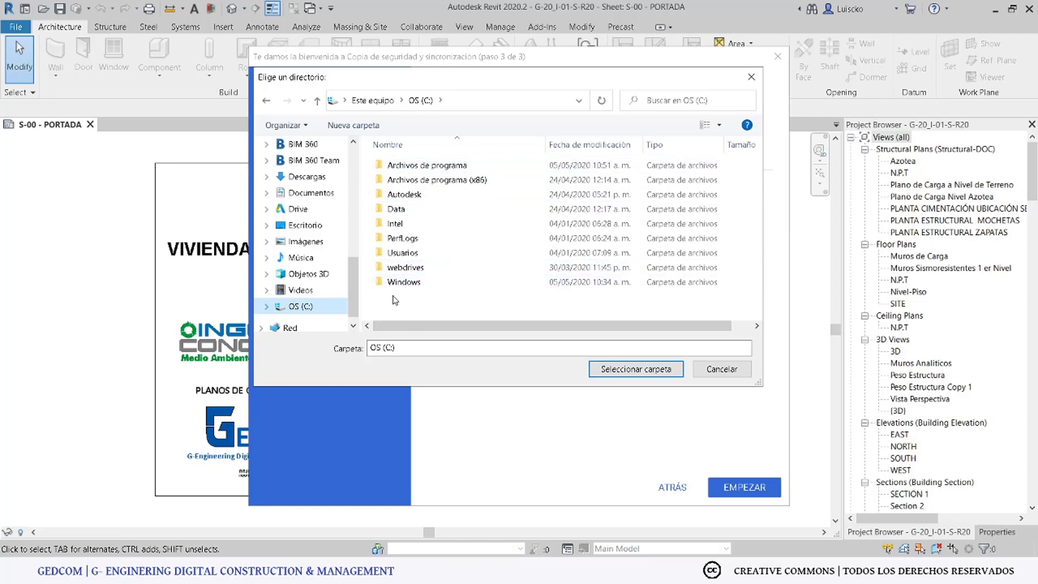
left_click(610, 374)
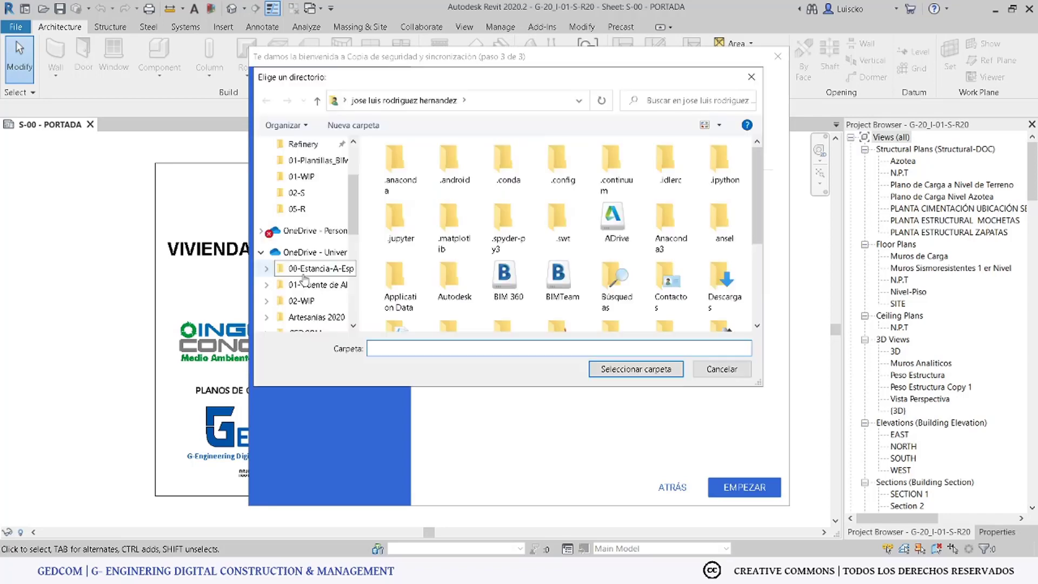
scroll(303, 274, "down", 2)
scroll(304, 265, "down", 4)
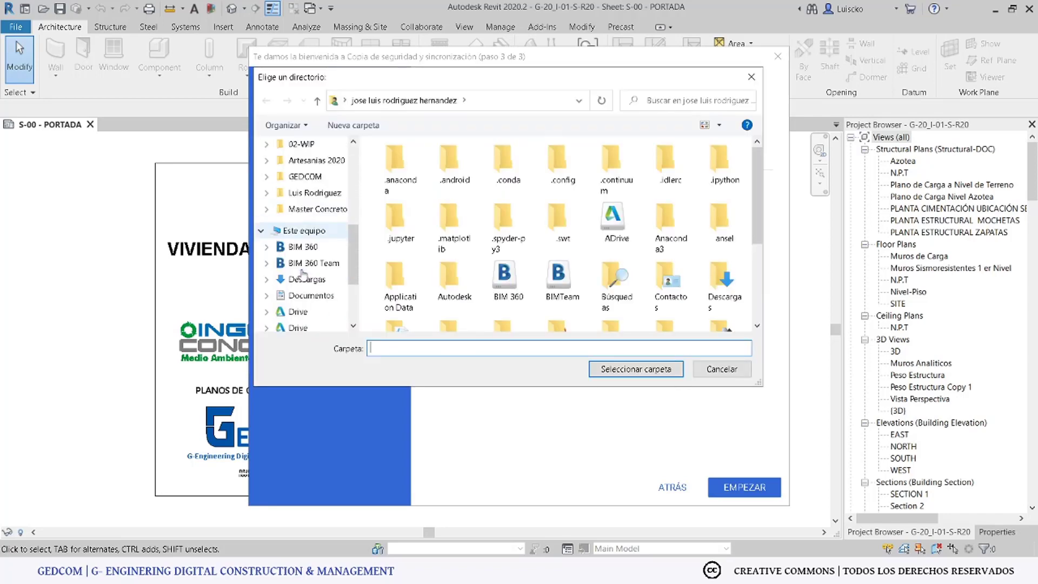
scroll(304, 274, "down", 3)
left_click(301, 290)
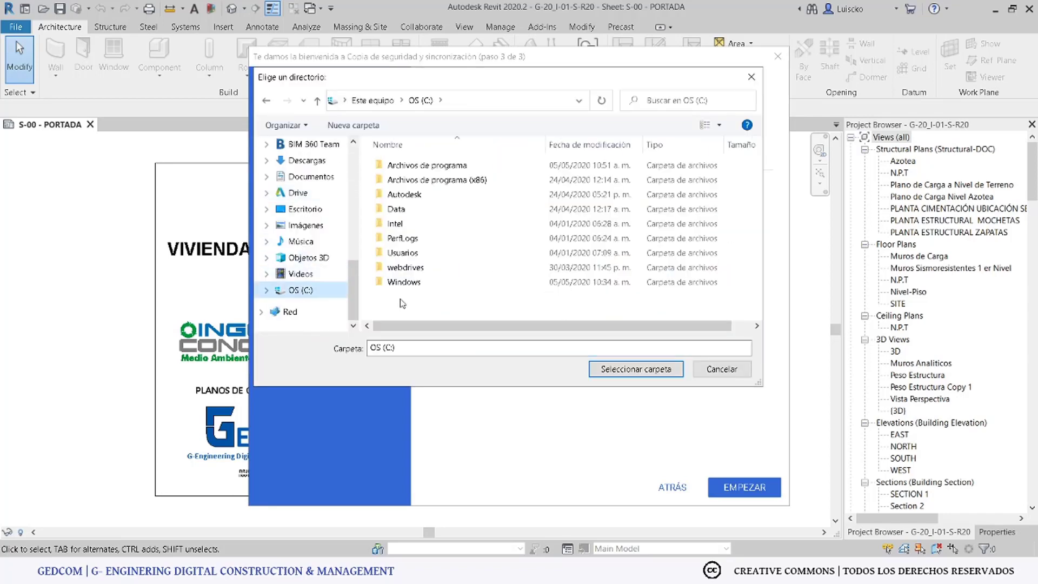
key("ctrl+shift+n")
type("Google-Drive")
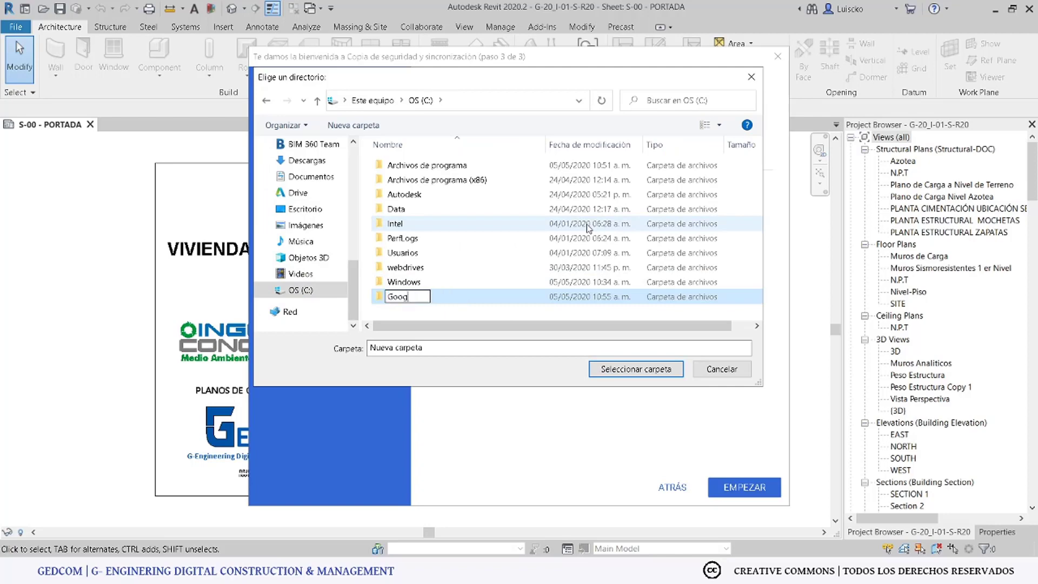
key("Return")
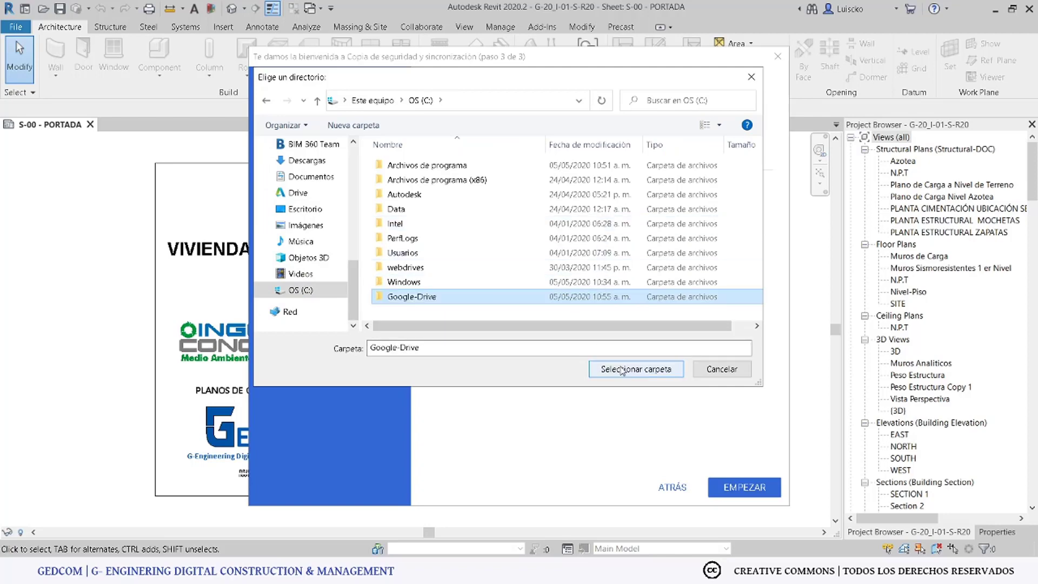
left_click(623, 371)
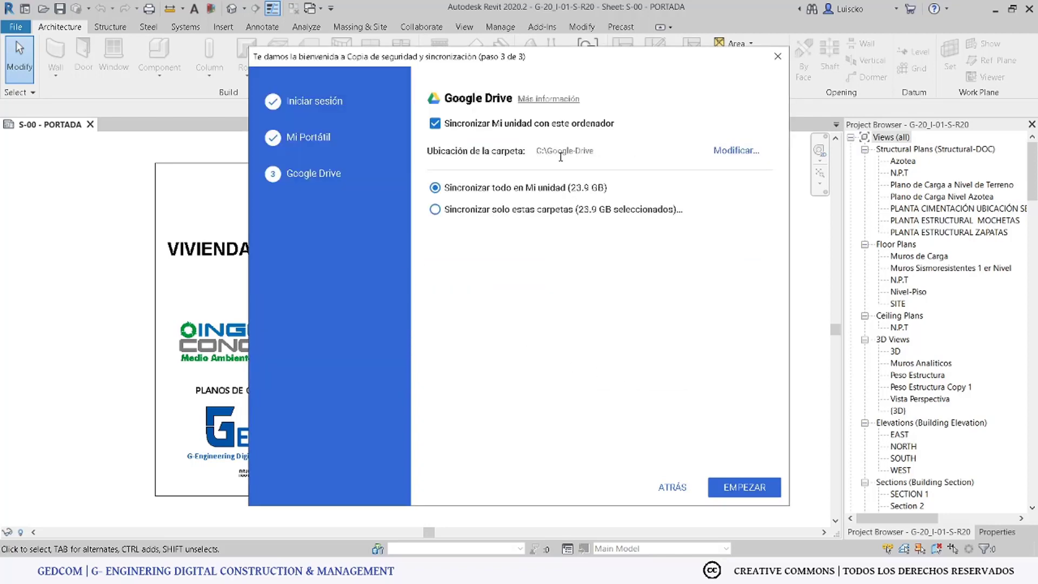
Step: Limit syncing to only the Traducción and GEDCOM news folders, then start syncing
left_click_drag(552, 153, 599, 155)
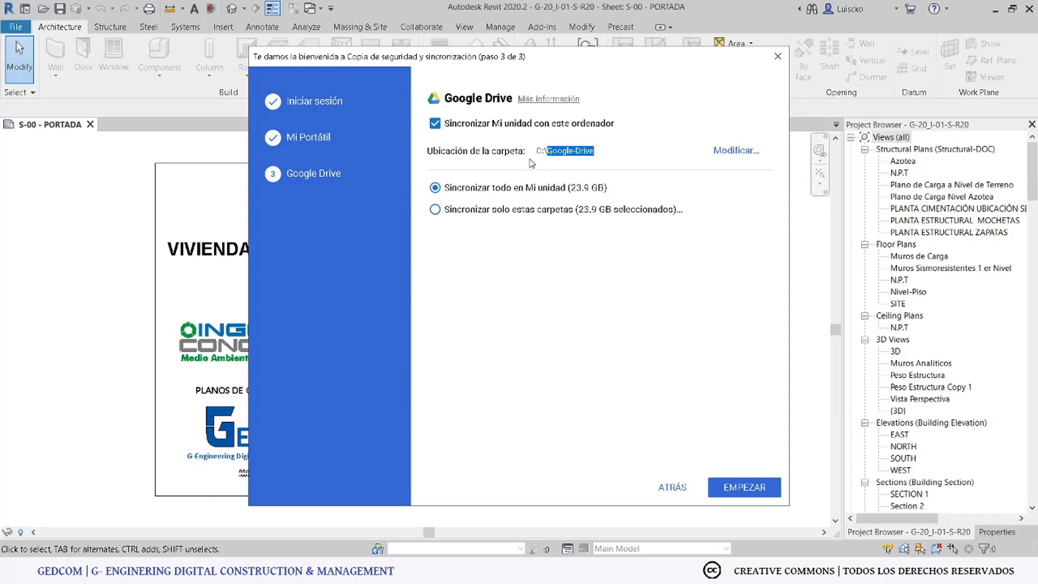
left_click_drag(530, 154, 596, 156)
left_click(436, 210)
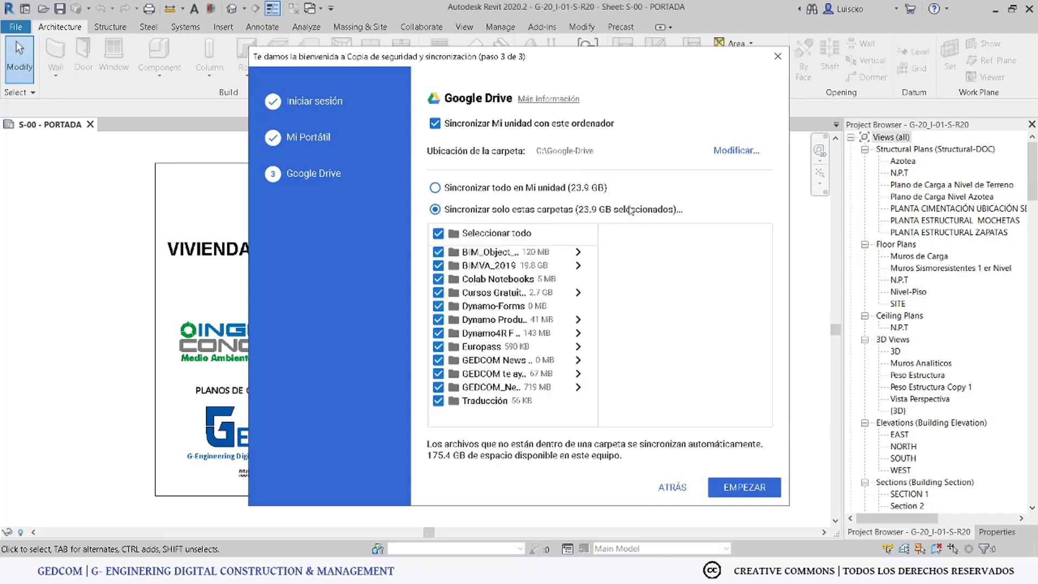
left_click(438, 235)
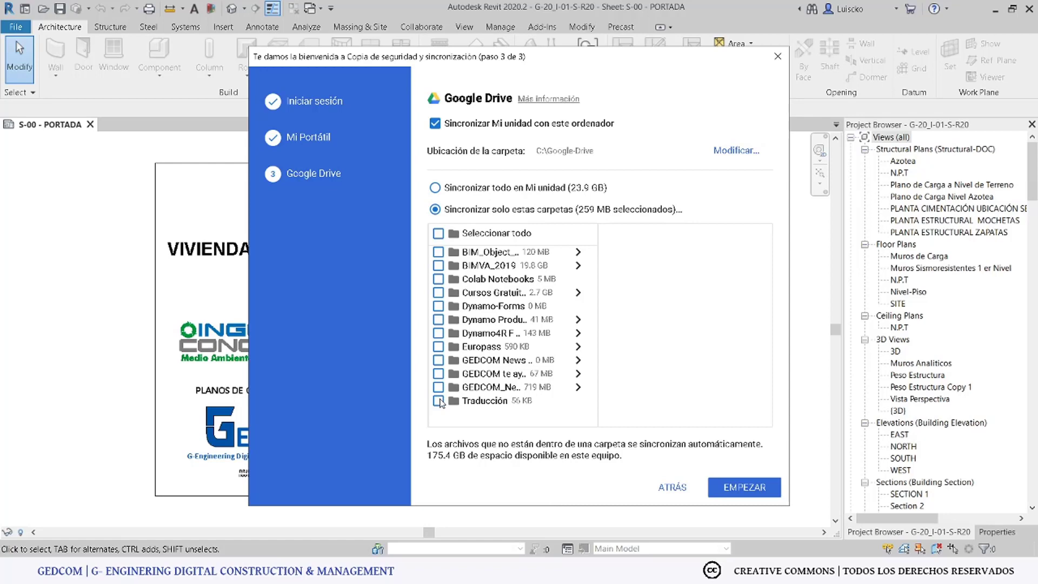
left_click(438, 401)
left_click(439, 387)
left_click(493, 361)
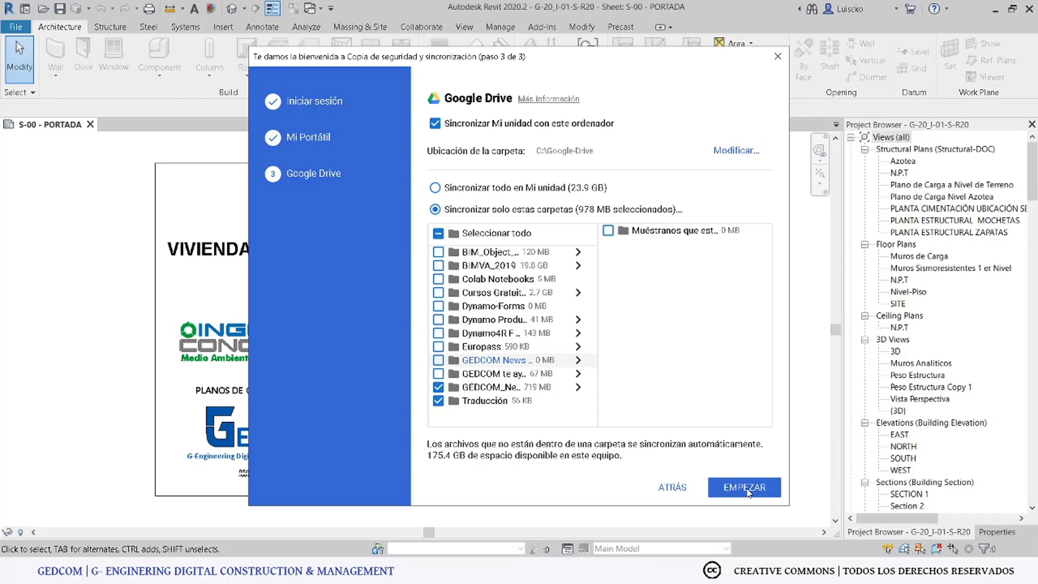
left_click(745, 488)
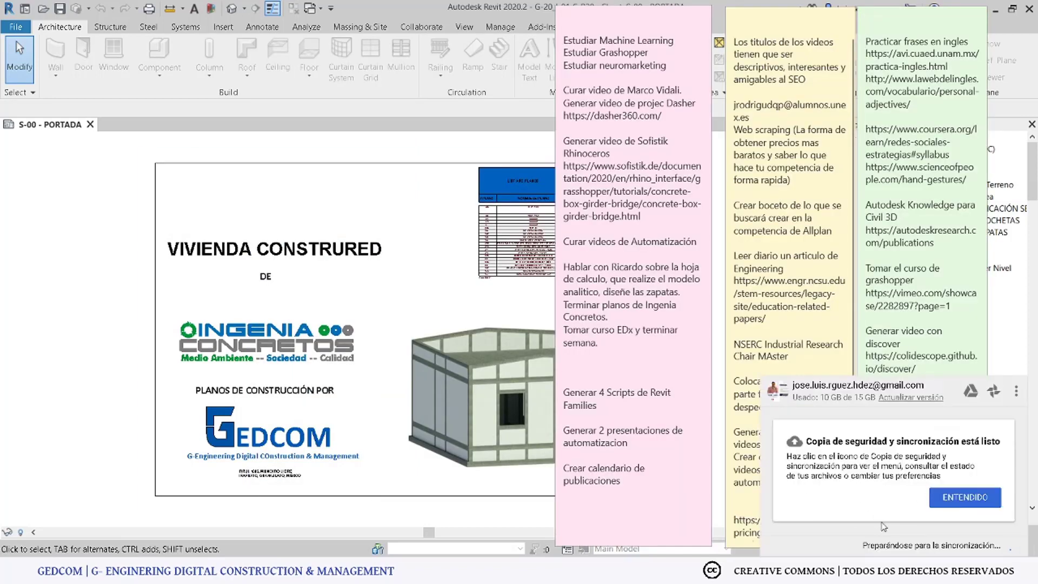
Step: Acknowledge the ENTENDIDO notification card and close the Backup and Sync popup
left_click(950, 500)
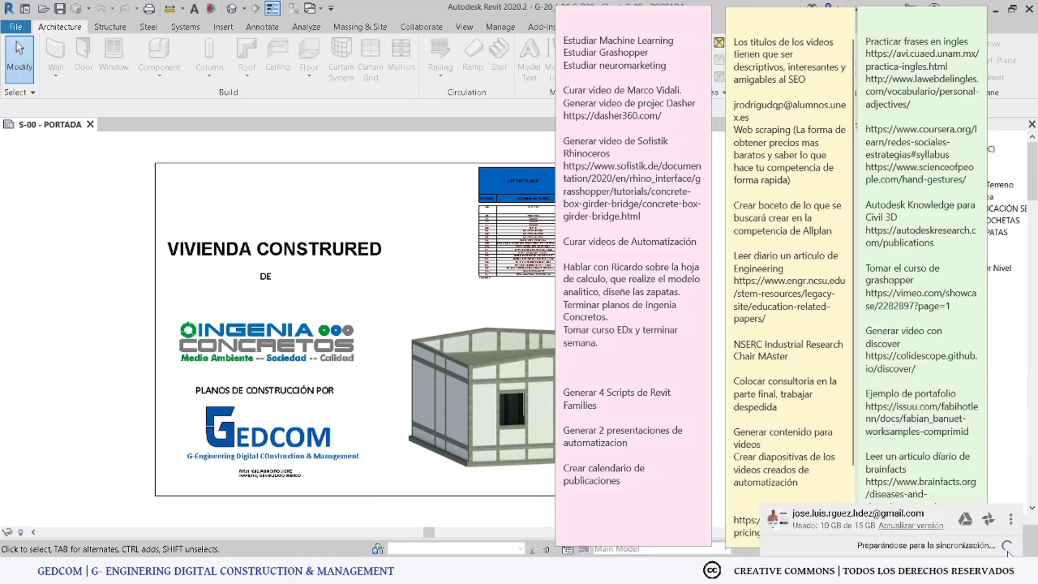
left_click(228, 568)
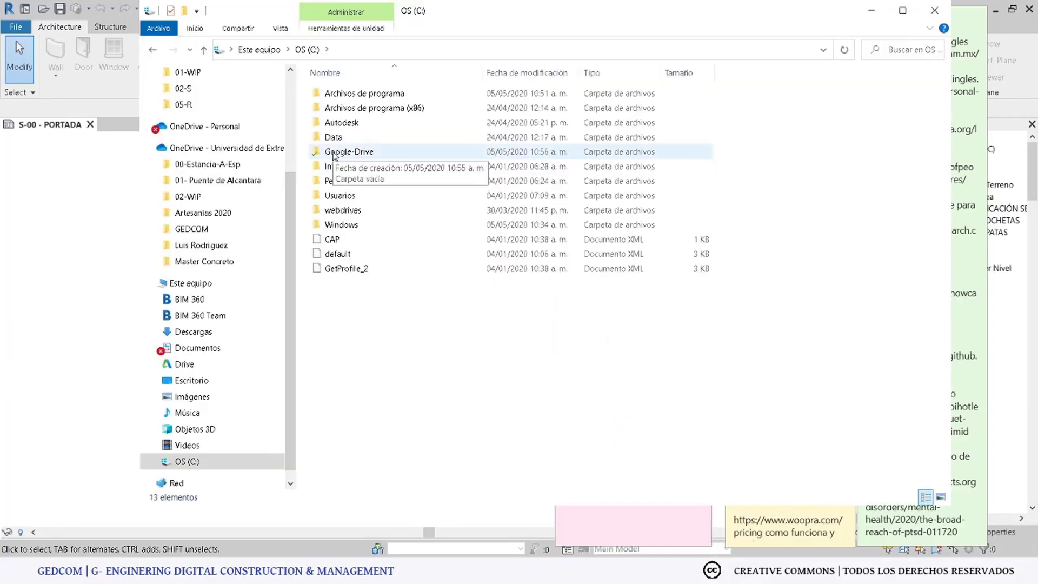
Step: Open C:\Google-Drive to view the synced GEDCOM_News and Traducción folders and files
double_click(335, 156)
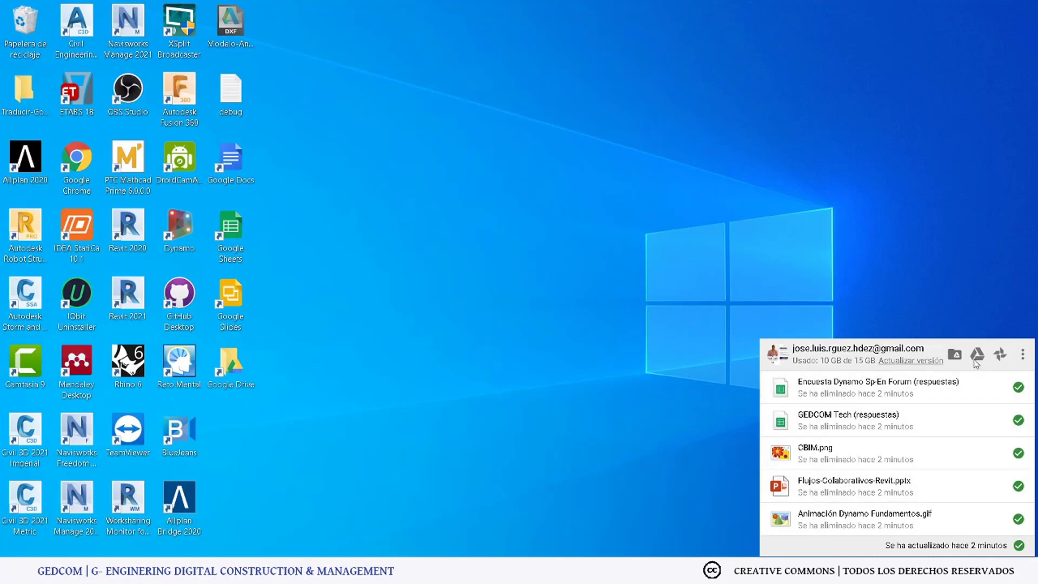
left_click(956, 355)
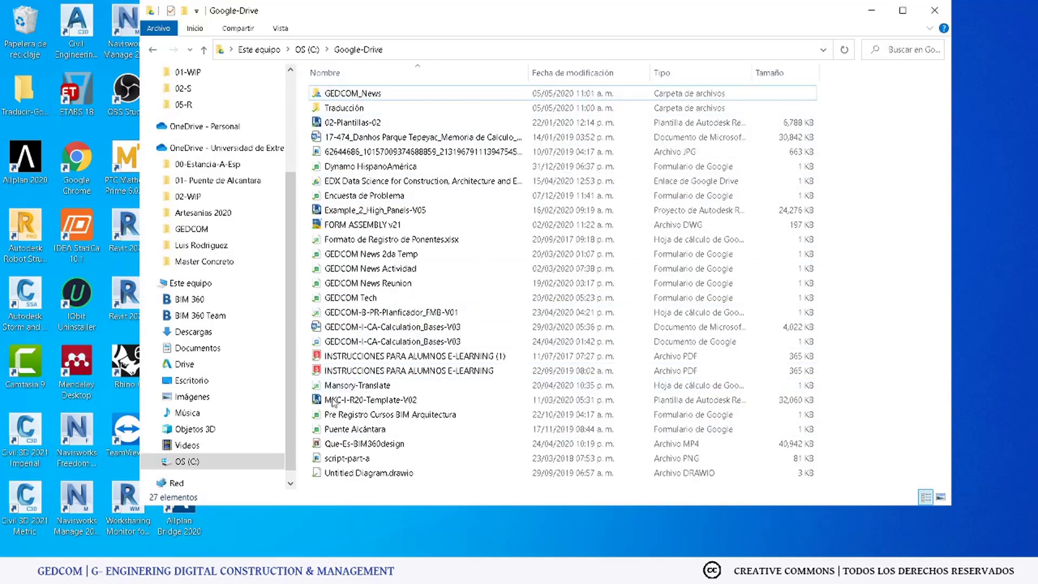
Step: In Backup and Sync Preferences, add 01-MK-Construction to the synced folders and apply
left_click(922, 571)
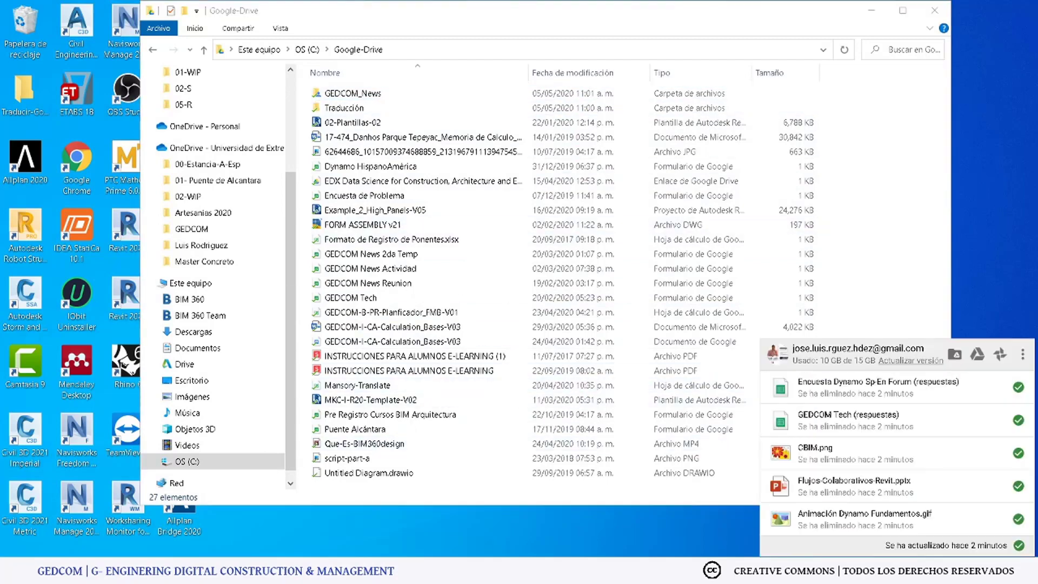
left_click(1023, 355)
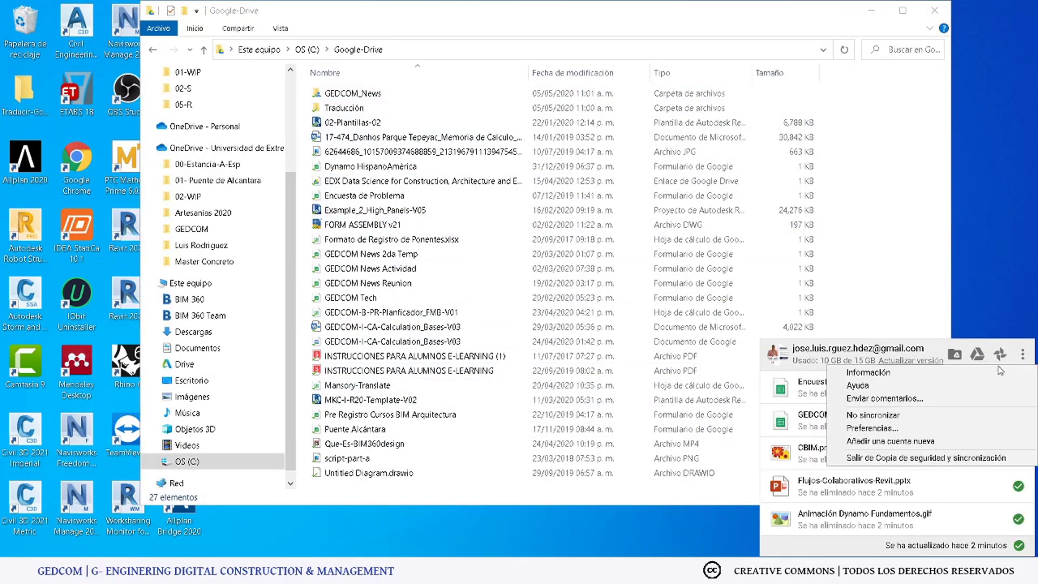
left_click(890, 429)
left_click(312, 151)
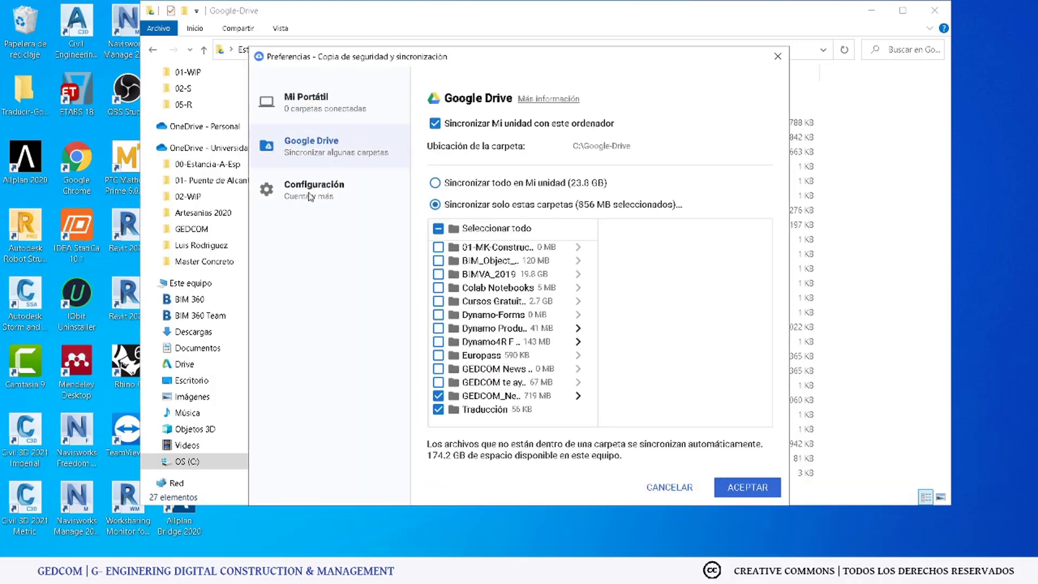
left_click(438, 248)
left_click(747, 490)
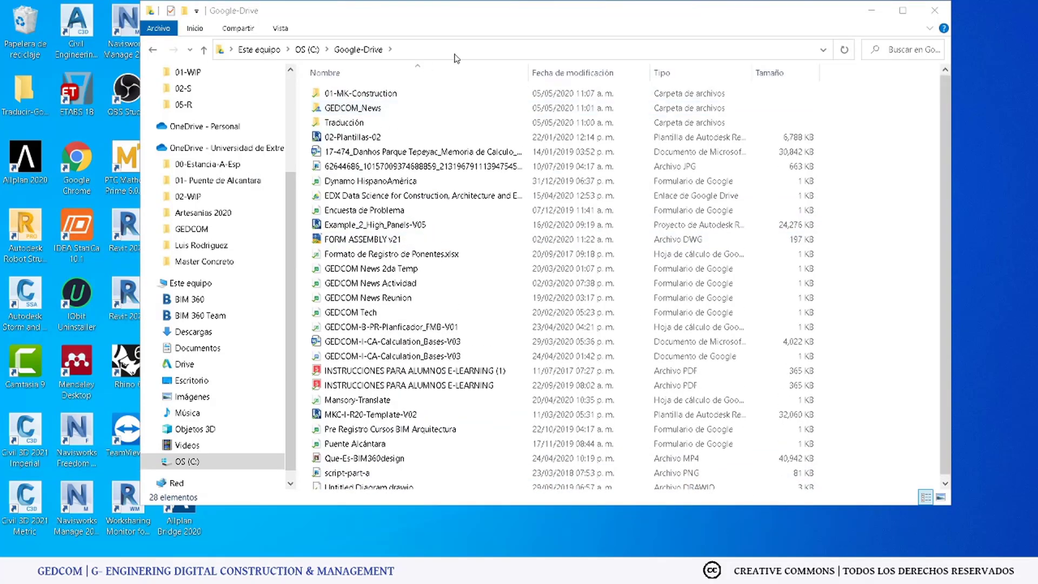
Step: Open the empty 01-MK-Construction folder in File Explorer and reposition the window
left_click(470, 49)
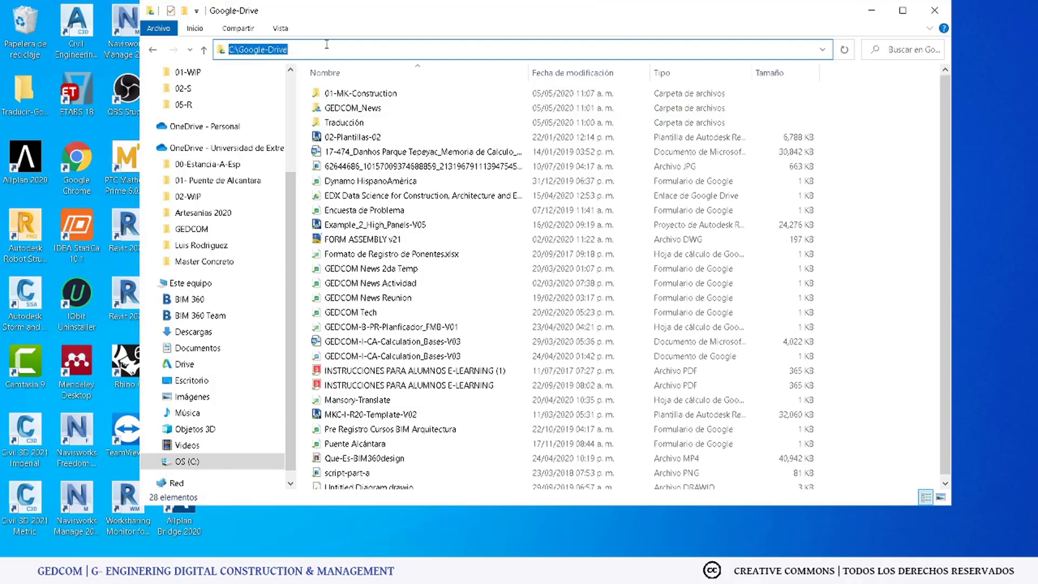
left_click(298, 47)
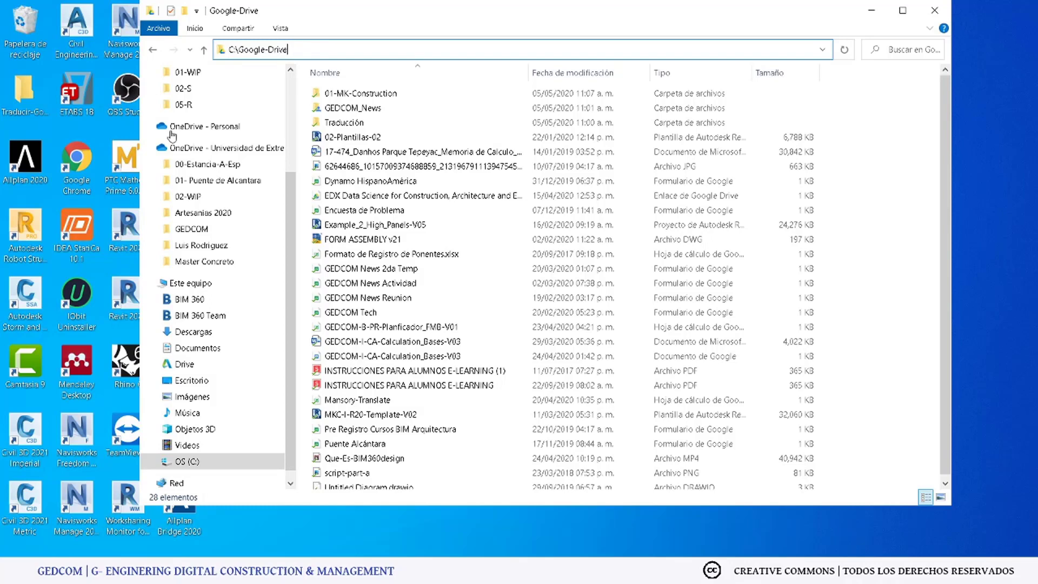
left_click(363, 92)
double_click(363, 92)
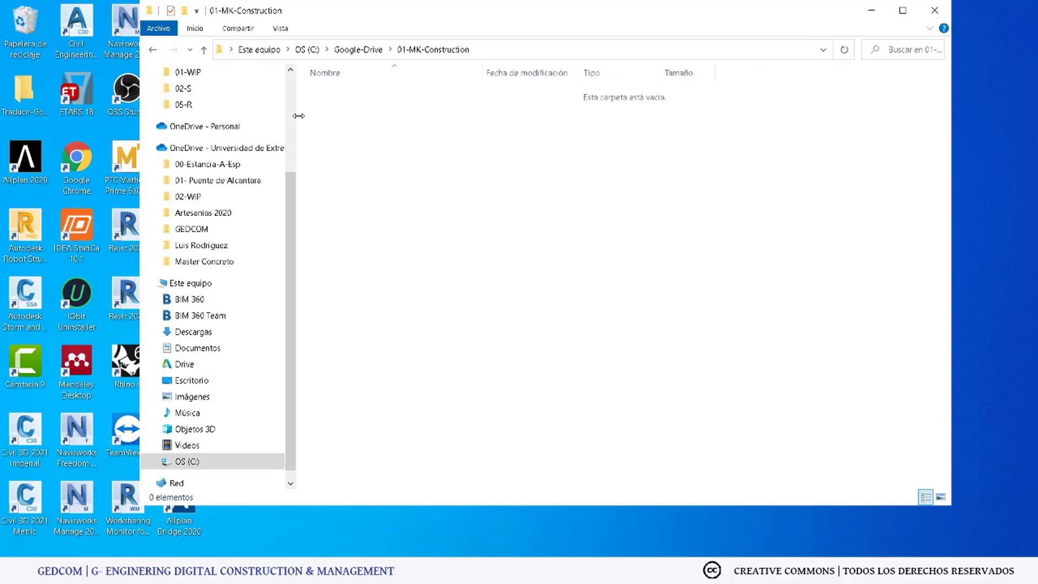
left_click_drag(391, 11, 430, 40)
left_click_drag(172, 138, 308, 136)
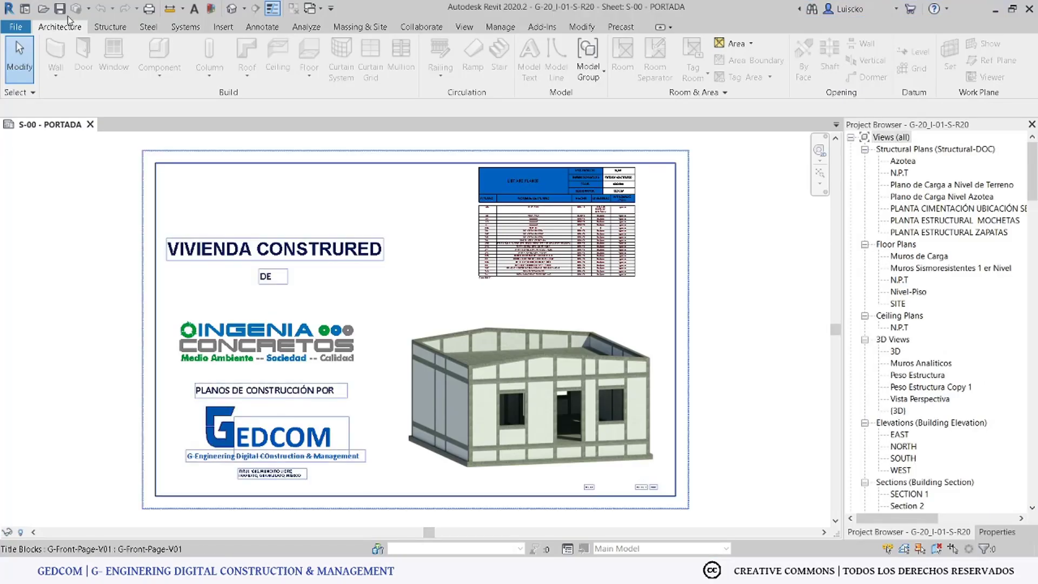
Step: Open the rac_advanced_sample_project from Revit's Sample Files
left_click(25, 9)
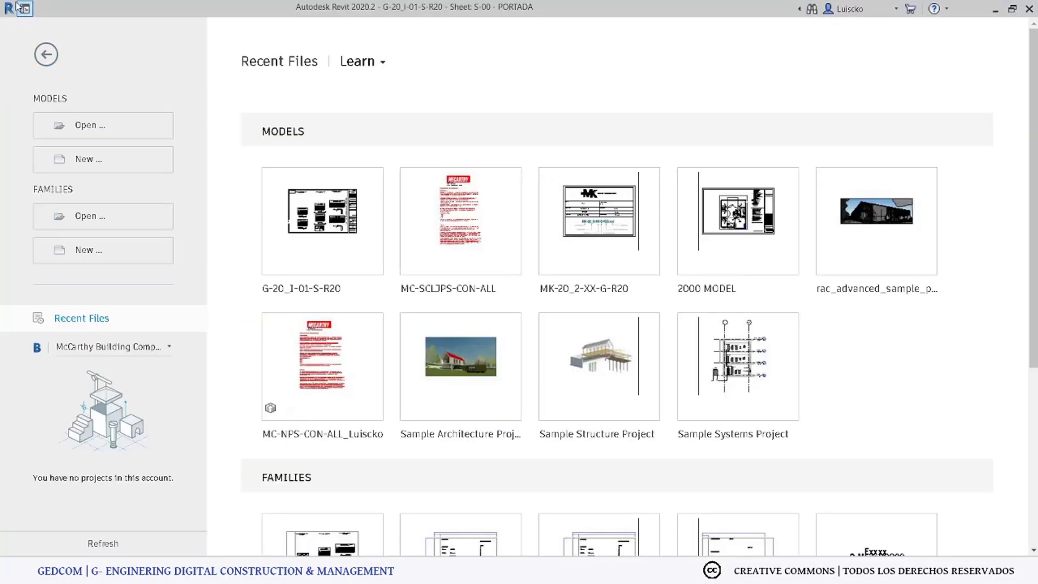
left_click(24, 9)
left_click(16, 26)
mouse_move(89, 120)
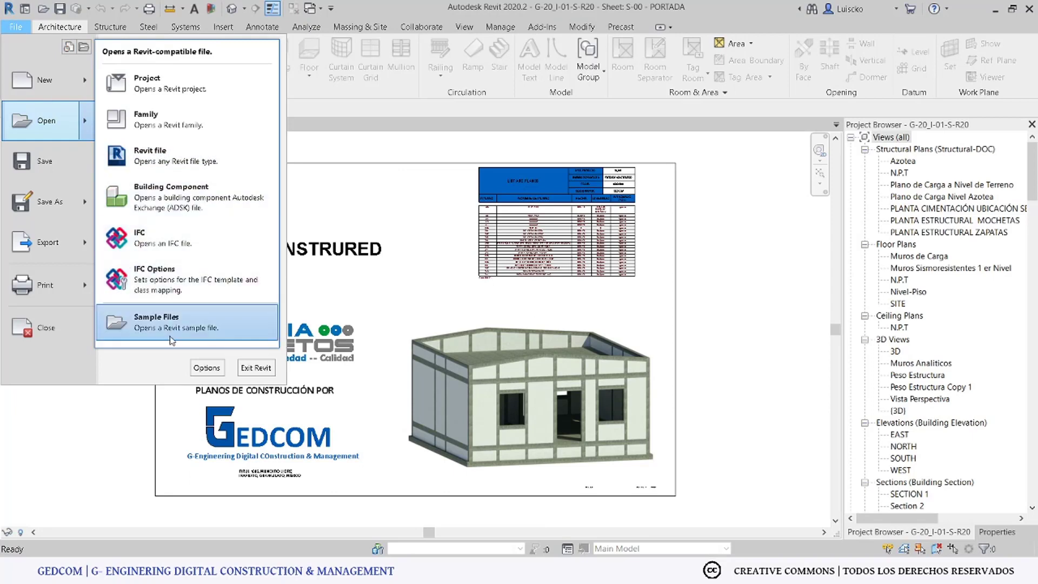
left_click(171, 336)
left_click(607, 124)
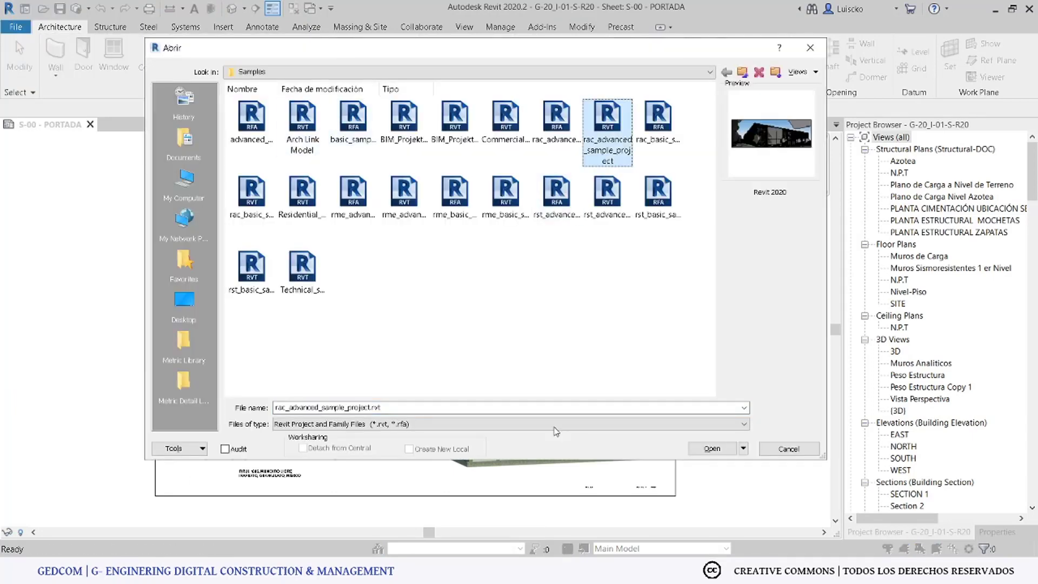
left_click(711, 449)
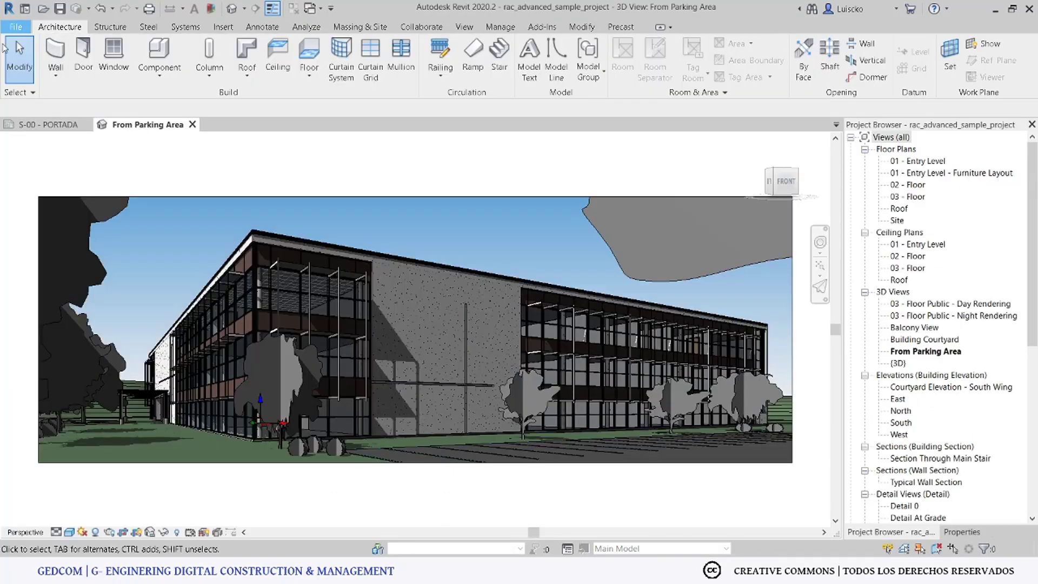
Step: Save the project as Prueba-01 in C:\Google-Drive\01-MK-Construction
left_click(16, 27)
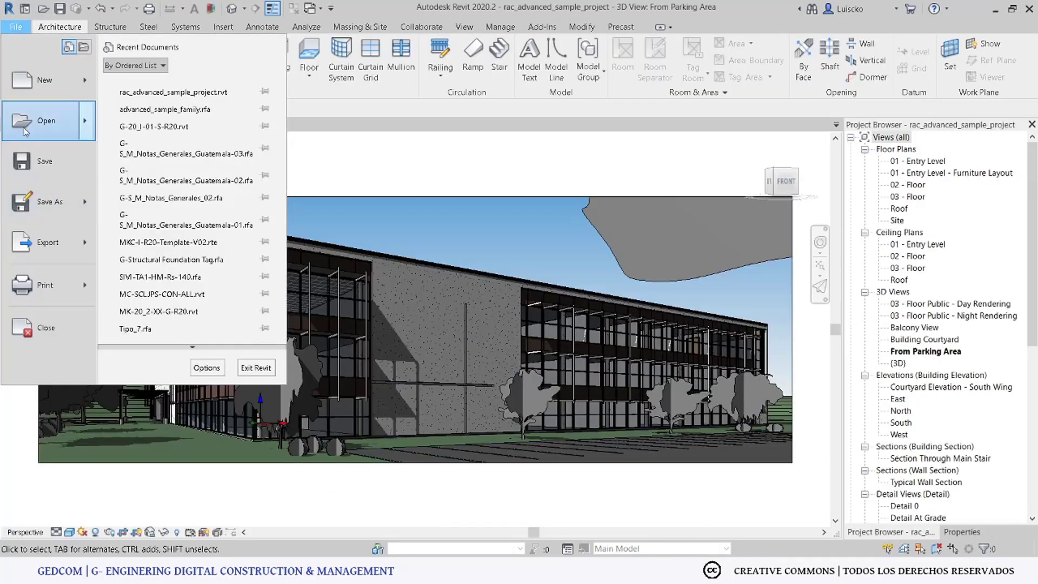
mouse_move(63, 214)
left_click(162, 154)
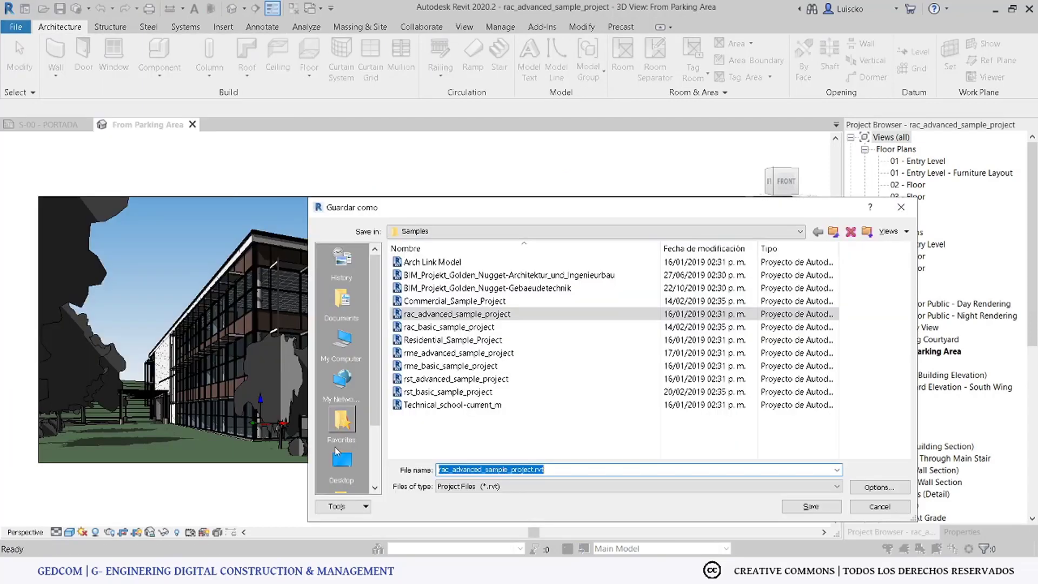
left_click(351, 346)
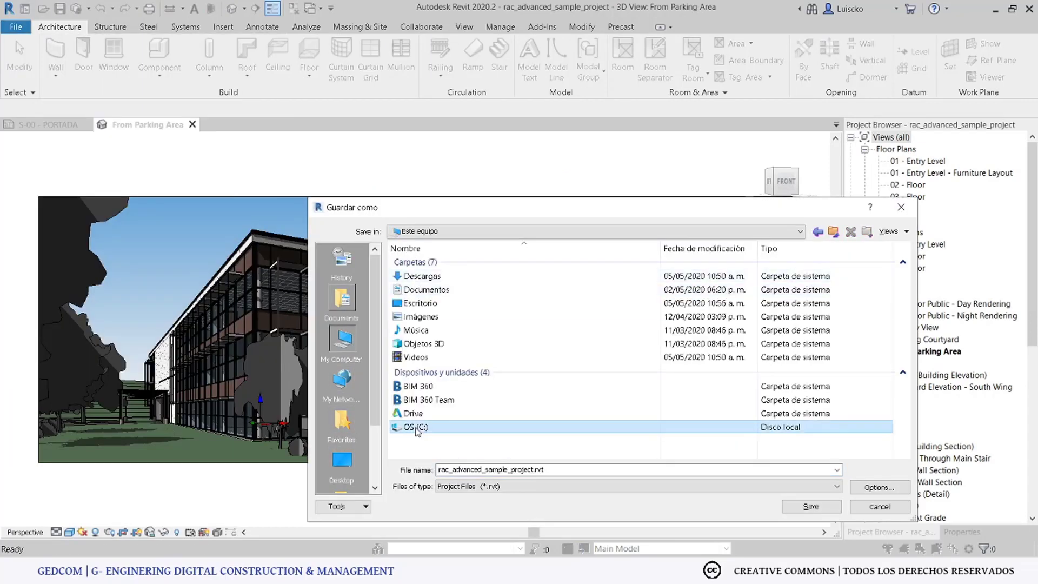
double_click(414, 429)
double_click(427, 319)
double_click(436, 264)
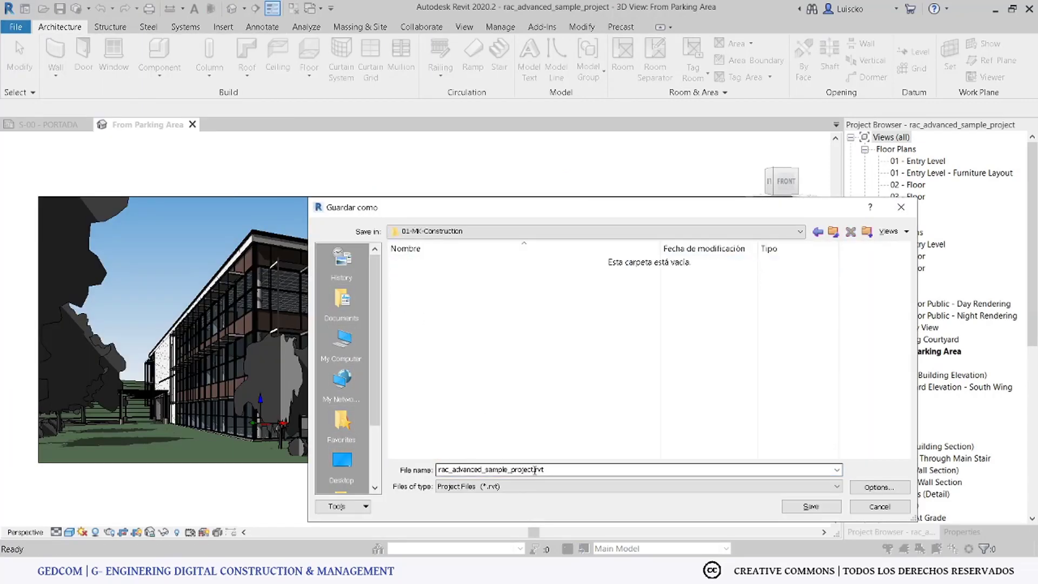
type("Frueba-01")
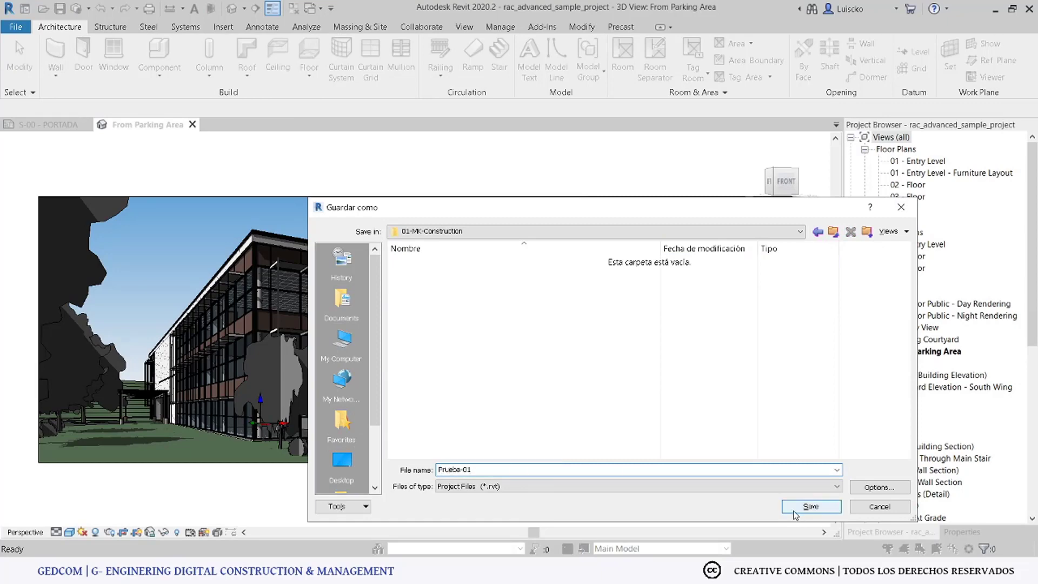
left_click(811, 506)
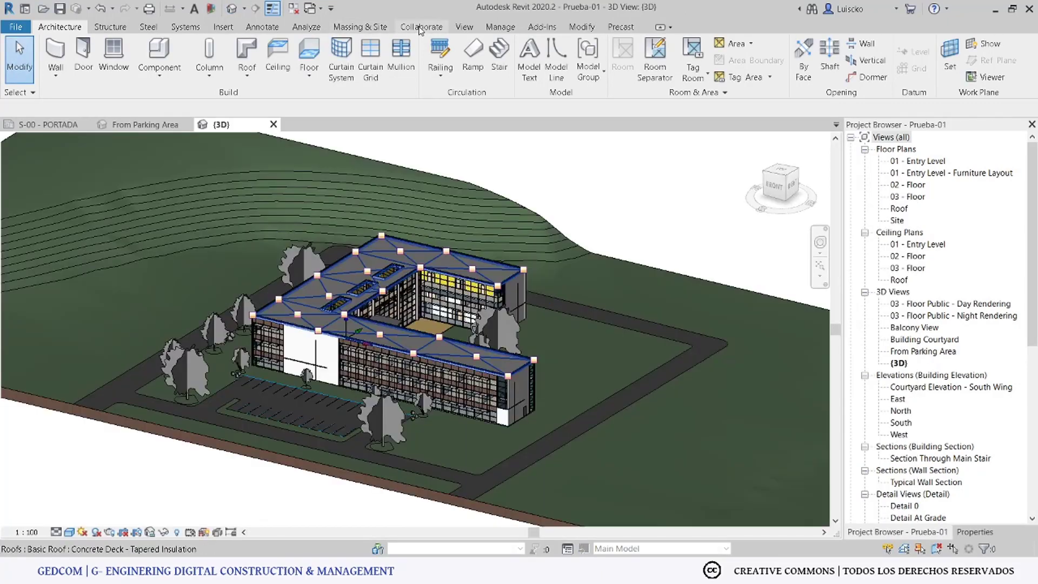
Step: Enable worksharing within the local network and save Prueba-01 as the central model
left_click(420, 27)
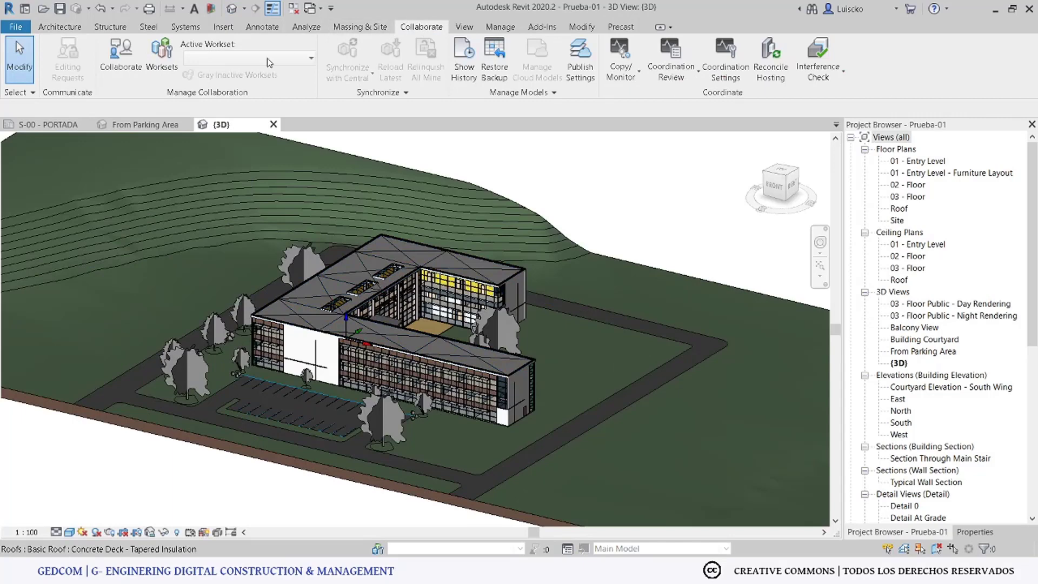
left_click(123, 80)
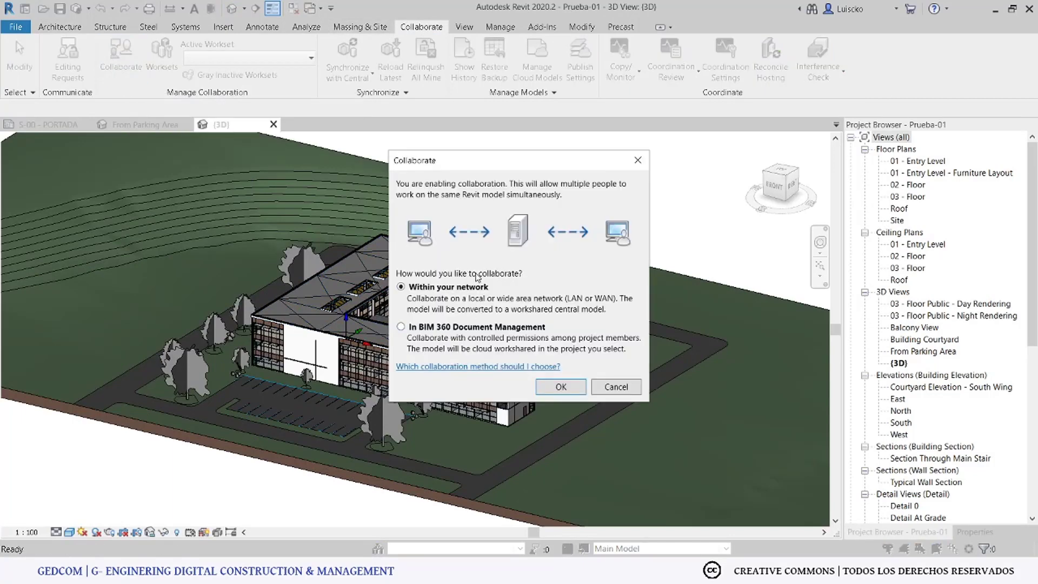
left_click(557, 388)
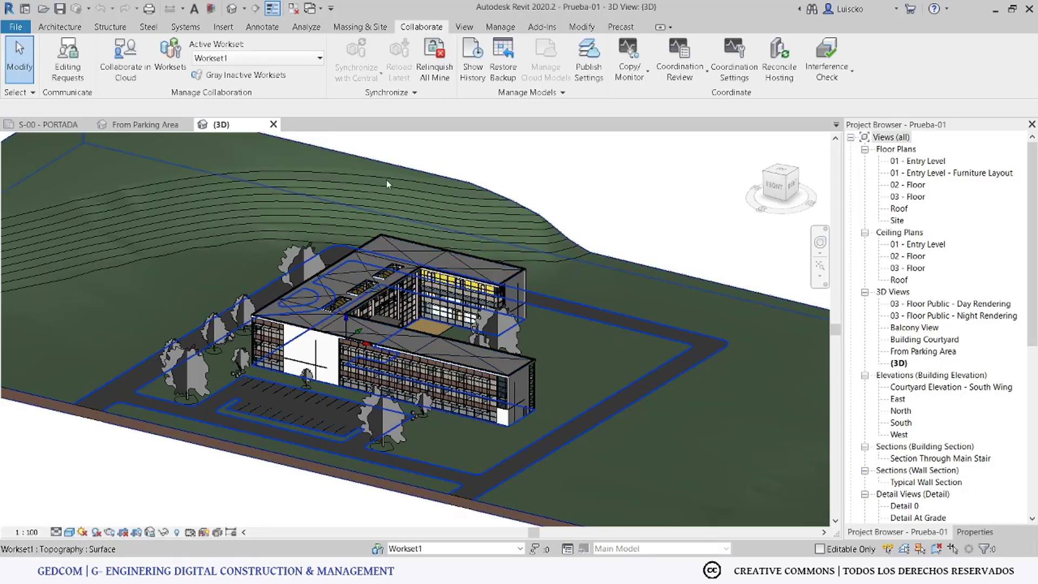
key("ctrl+s")
left_click(546, 342)
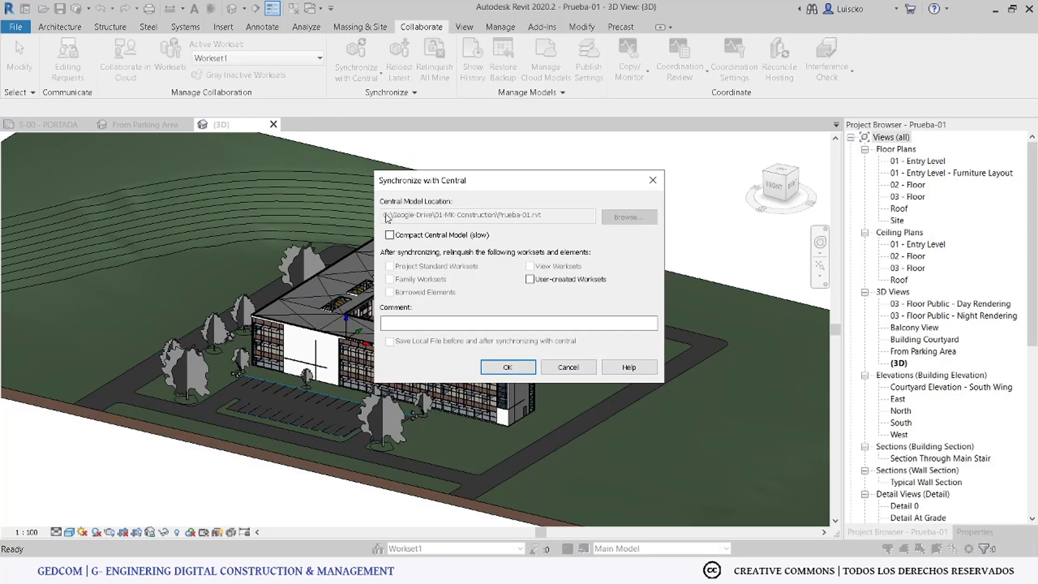
Step: Synchronize with central, then close the From Parking Area and {3D} views
key("Return")
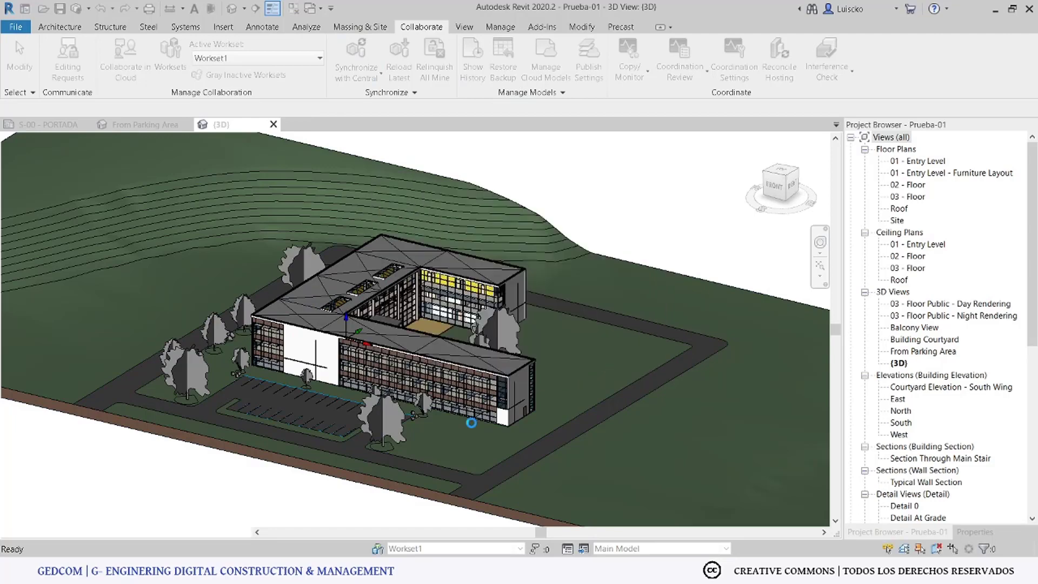
left_click(184, 124)
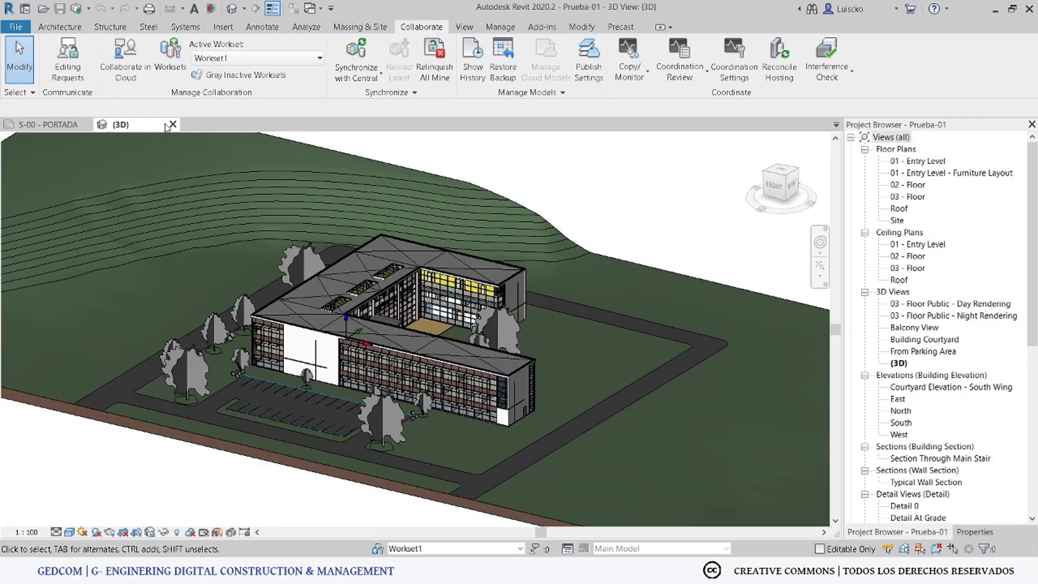
left_click(173, 124)
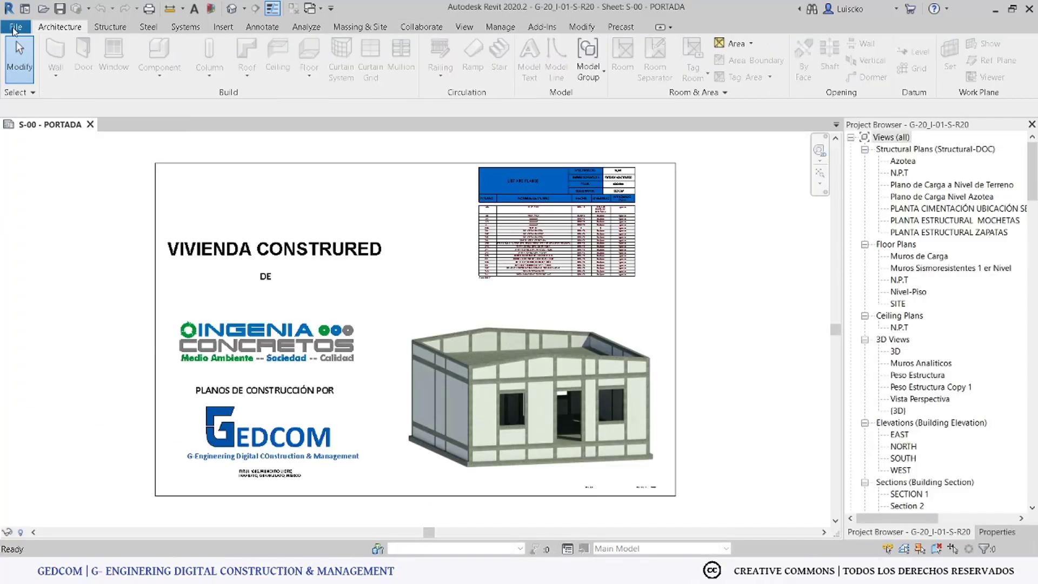
Step: Open Prueba-01.rvt from 01-MK-Construction as the new local copy Prueba-01_Luiscko
left_click(15, 28)
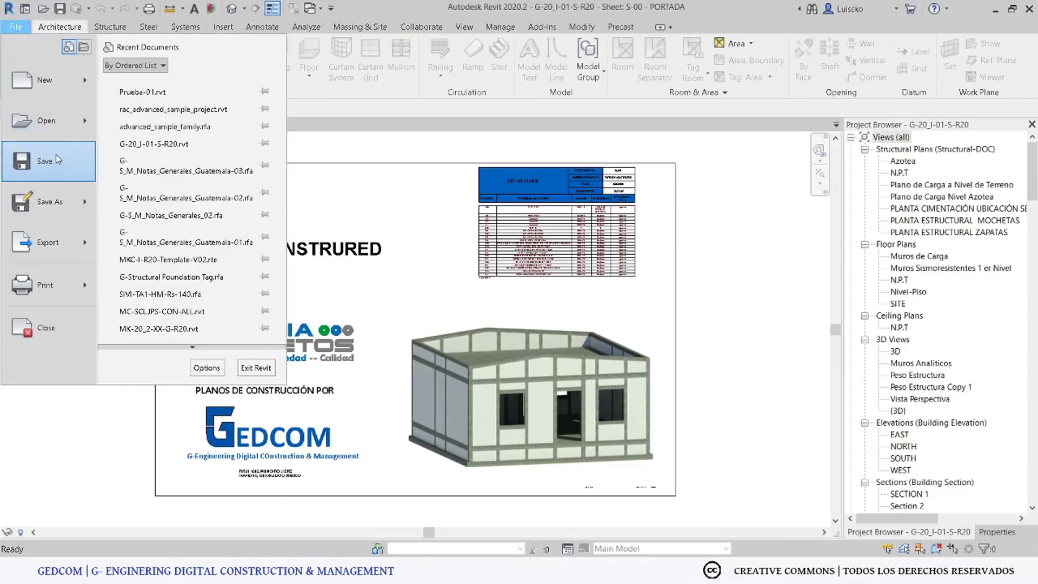
left_click(54, 121)
left_click(302, 121)
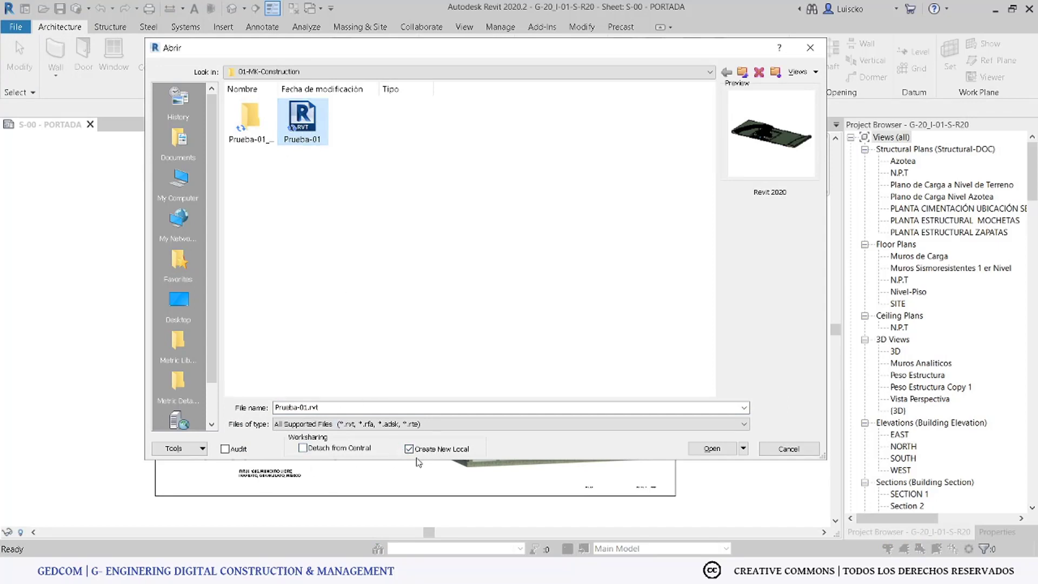
left_click(712, 449)
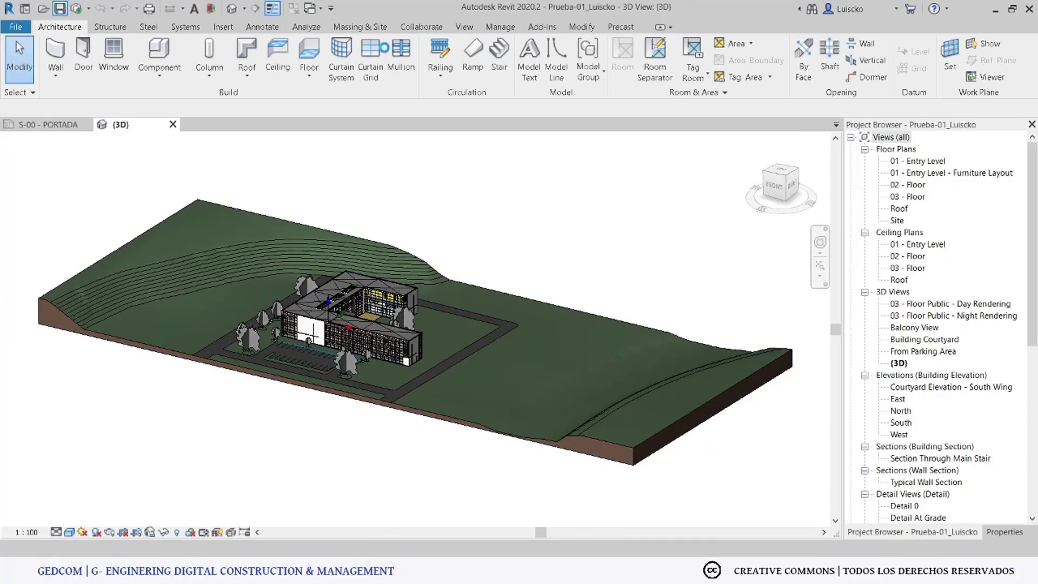
Step: Relinquish all elements owned by this user and dismiss the cannot-relinquish warning
scroll(339, 371, "up", 3)
left_click(340, 369)
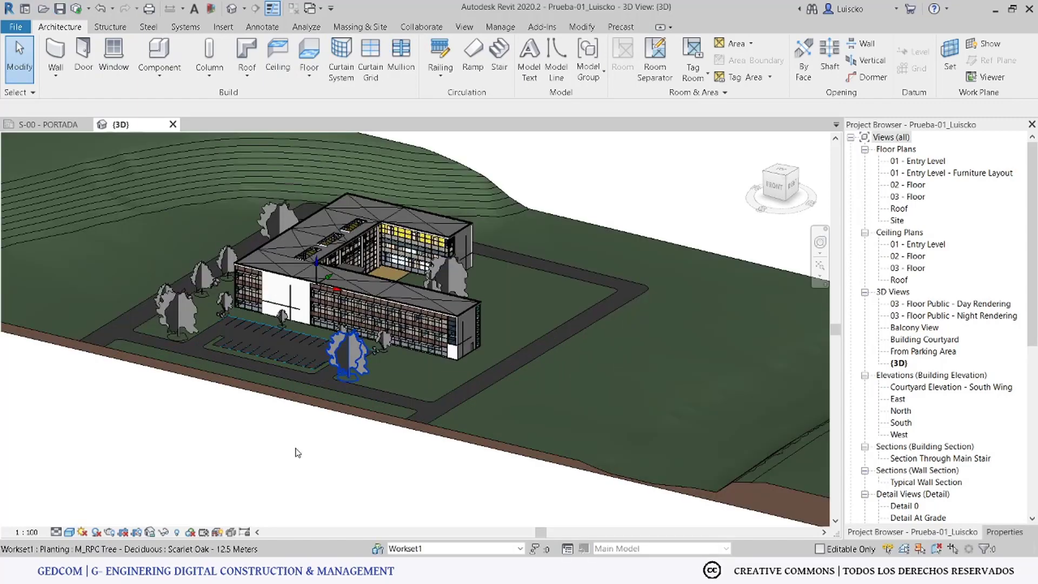
left_click(301, 440)
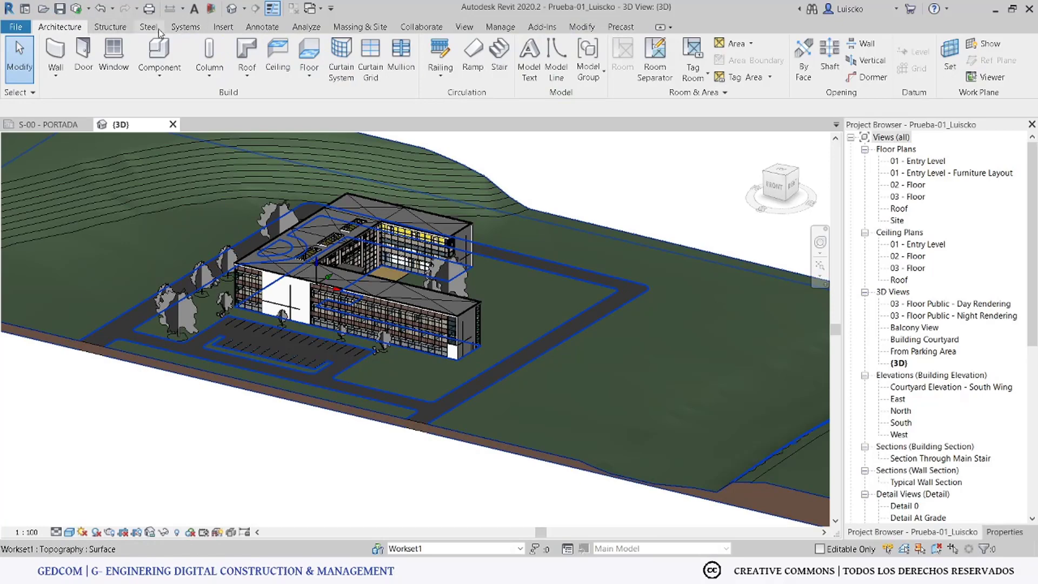
left_click(421, 27)
left_click(434, 59)
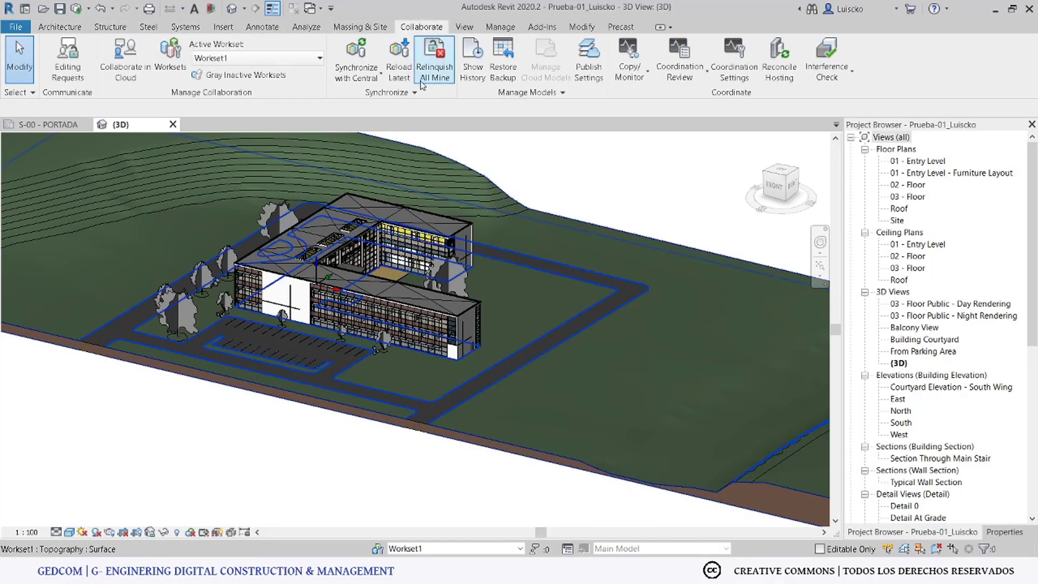
left_click(605, 311)
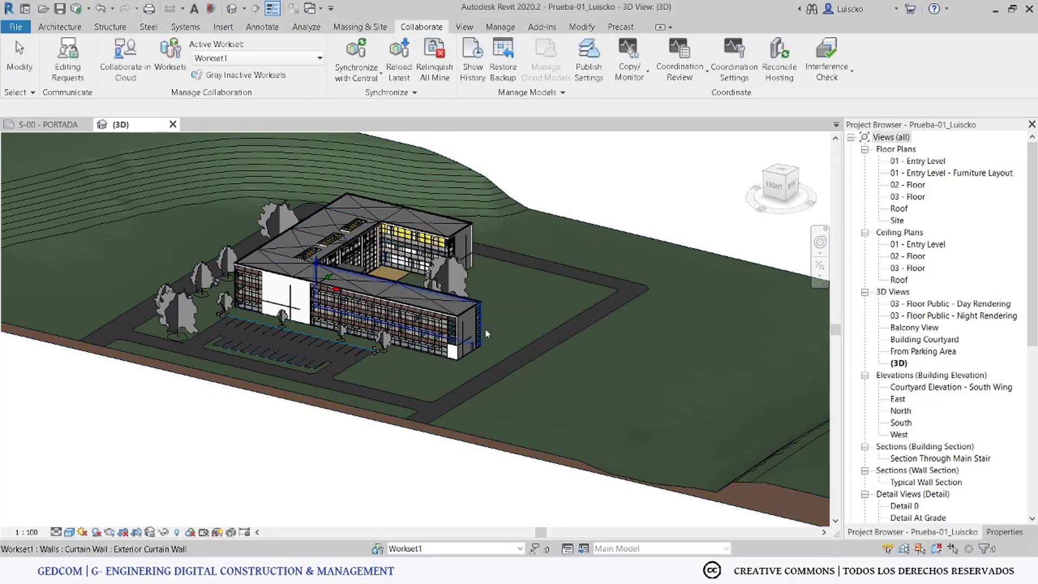
Step: Synchronize now with central, then close the local copy, relinquishing elements and worksets
left_click(356, 73)
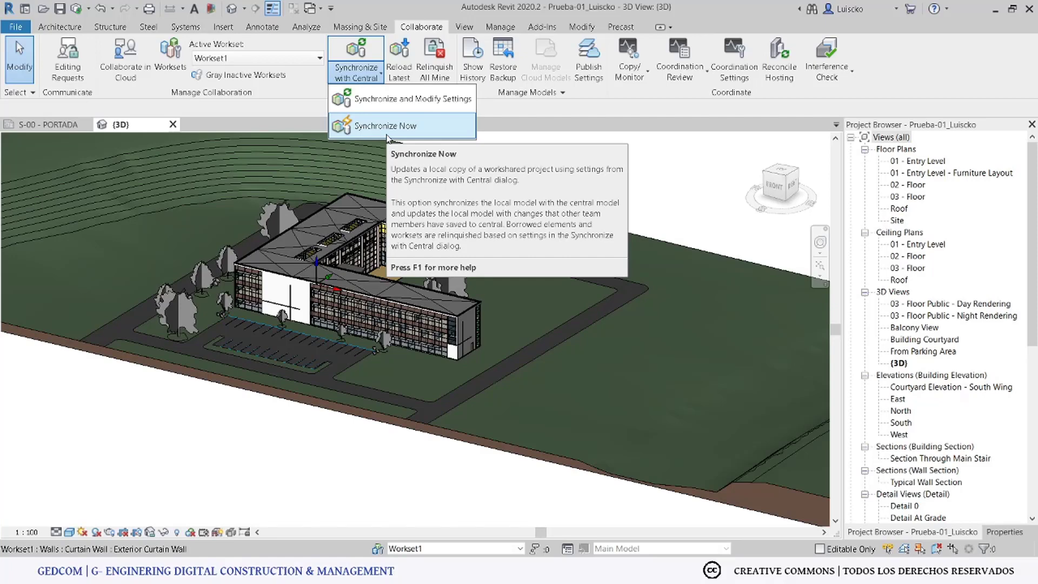
left_click(387, 132)
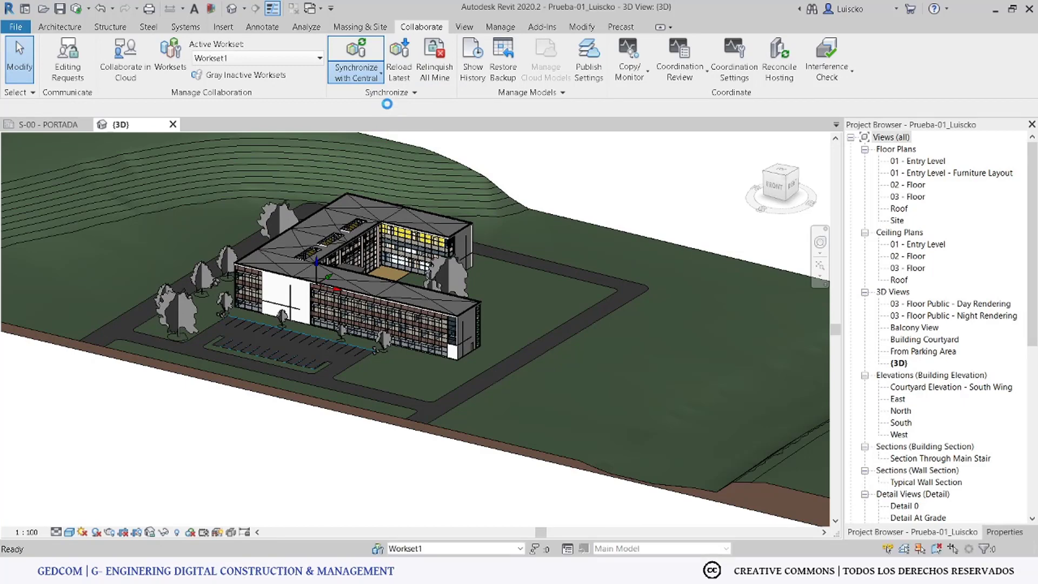
left_click(173, 124)
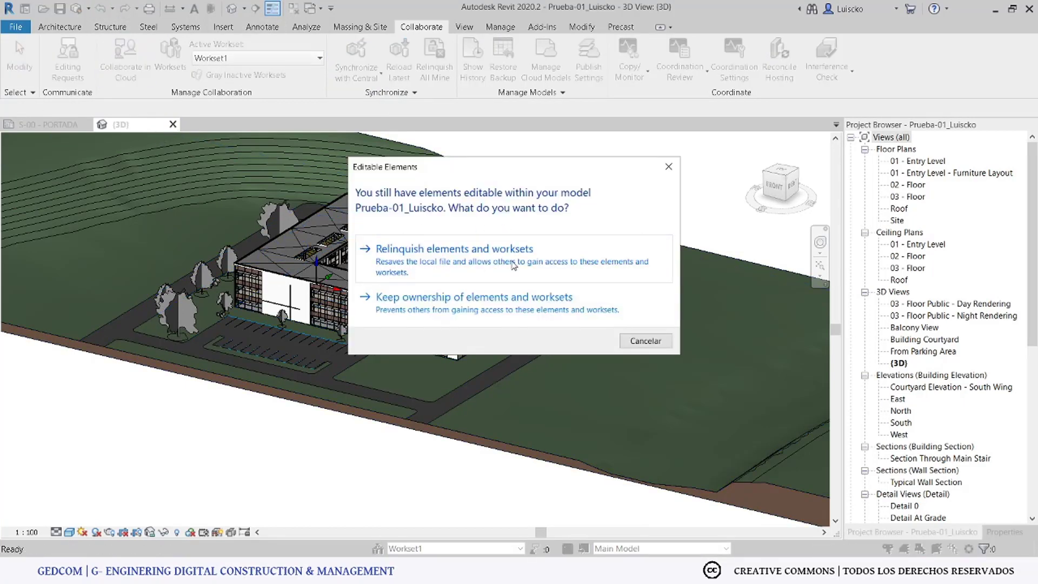
left_click(436, 275)
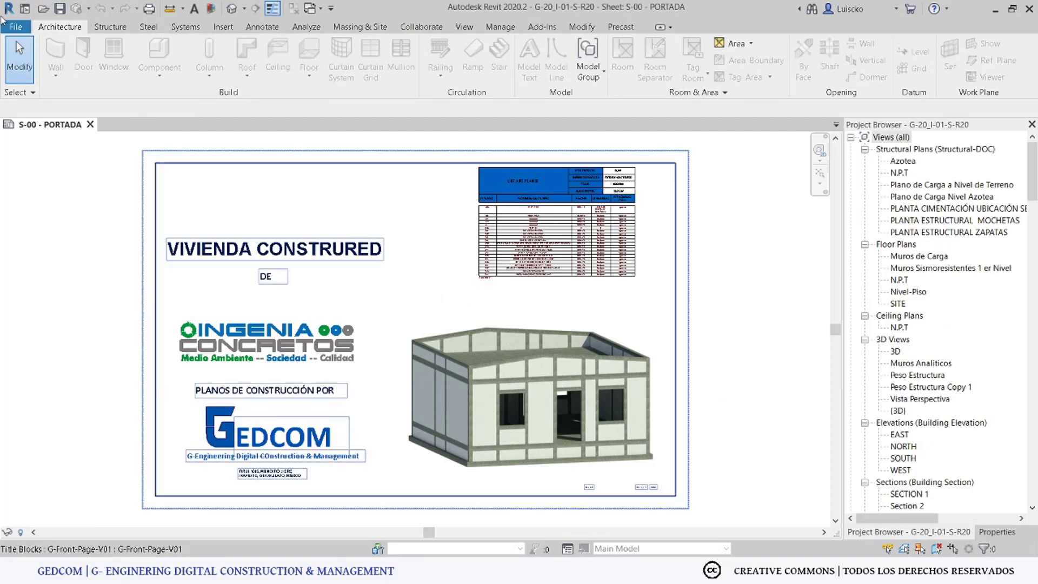
Step: Reopen the local file Prueba-01_Luiscko.rvt from the Documents folder
left_click(39, 8)
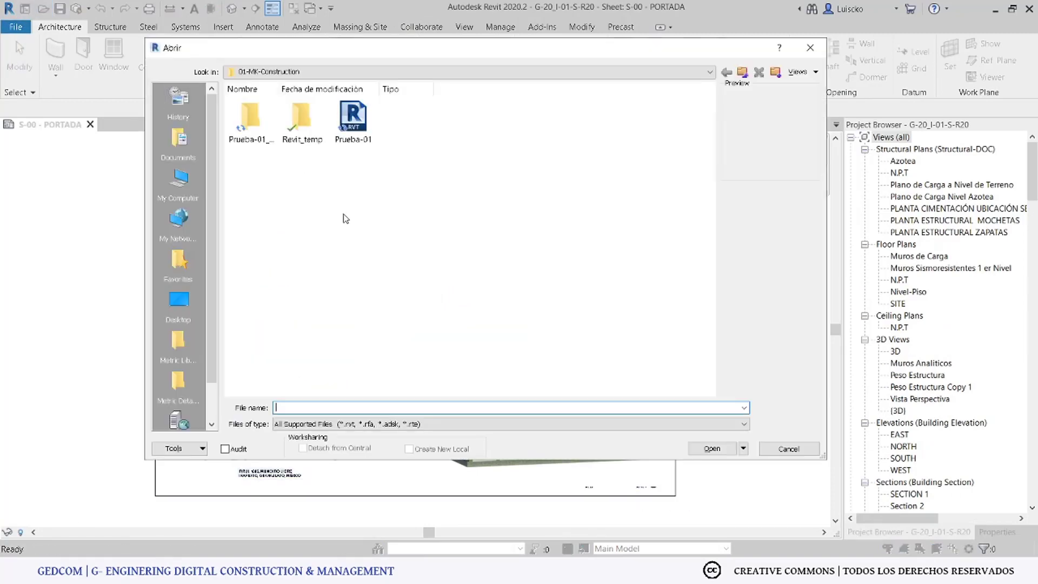
left_click(178, 139)
left_click(407, 346)
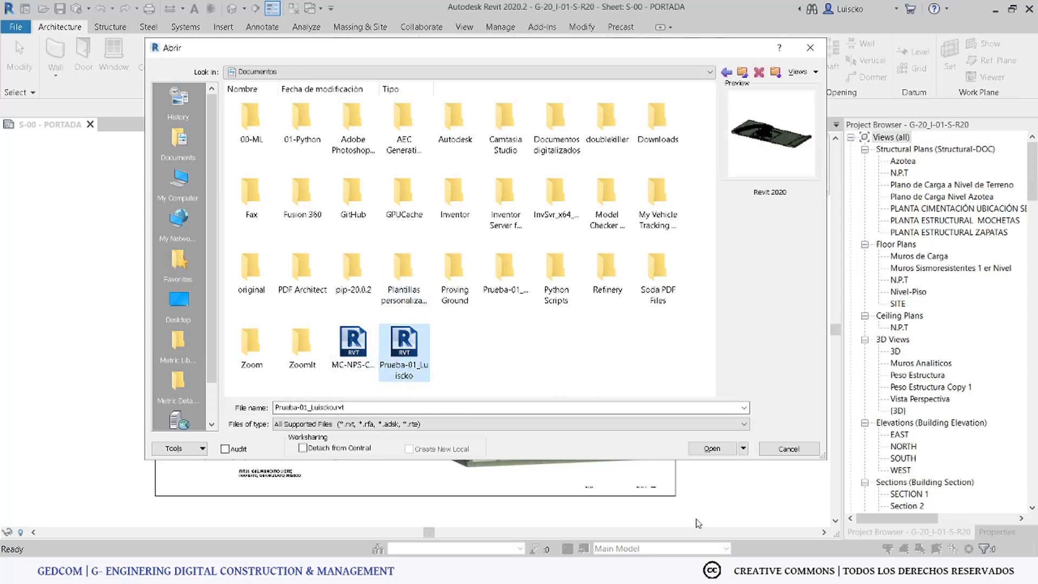
left_click(712, 448)
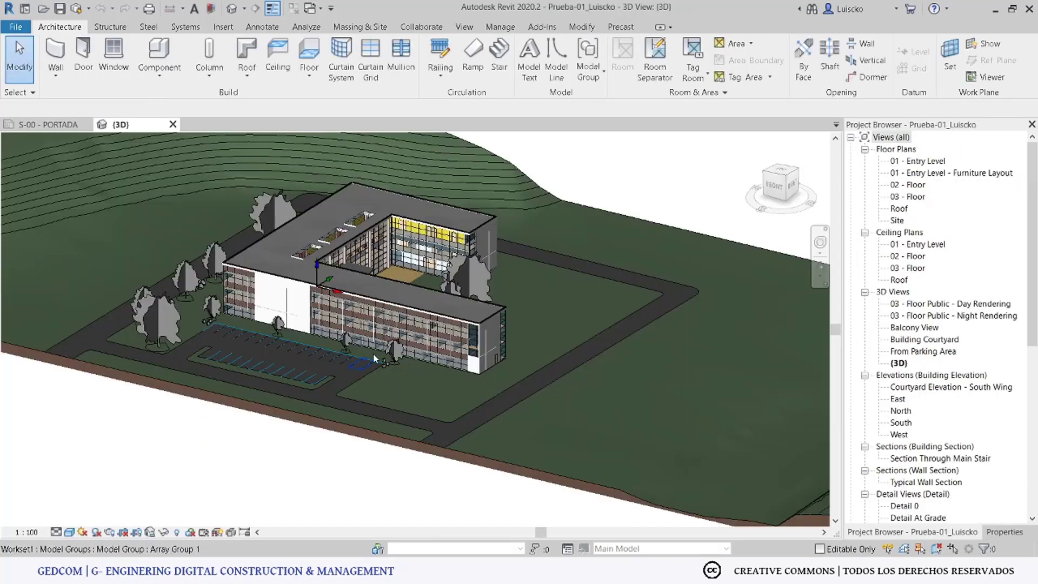
Step: Zoom in on the building in the local model's 3D view
scroll(303, 425, "up", 3)
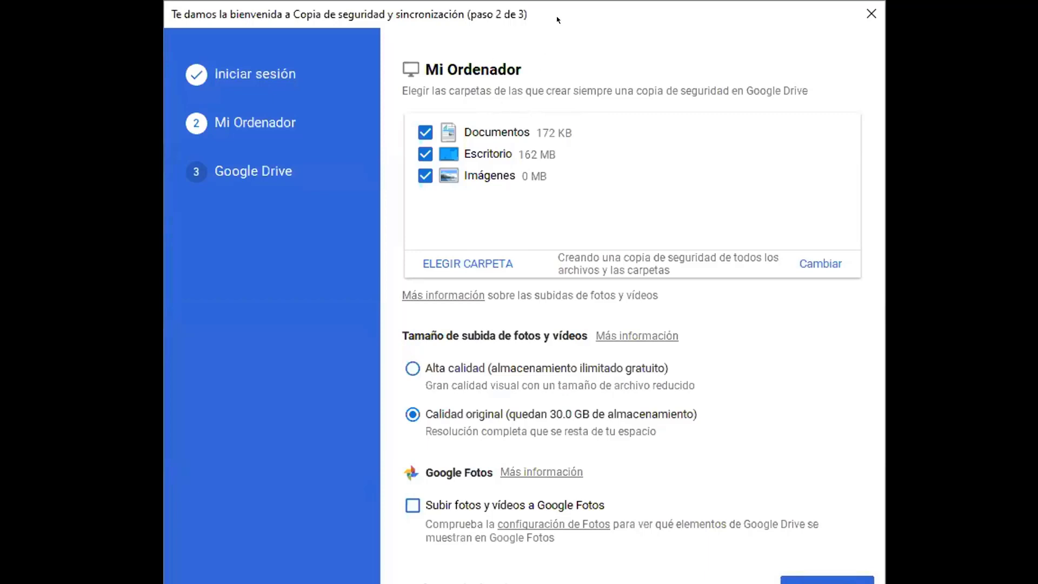
Step: Stop backing up Documentos, Escritorio and Imágenes, and dismiss the Drive sync introduction
left_click(426, 132)
left_click(425, 154)
left_click(425, 176)
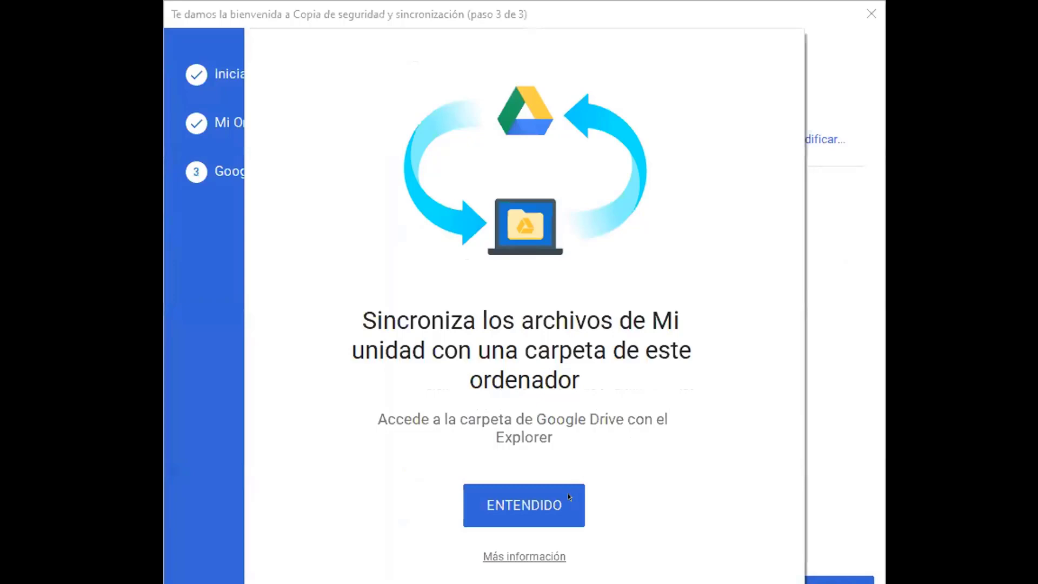
left_click(567, 495)
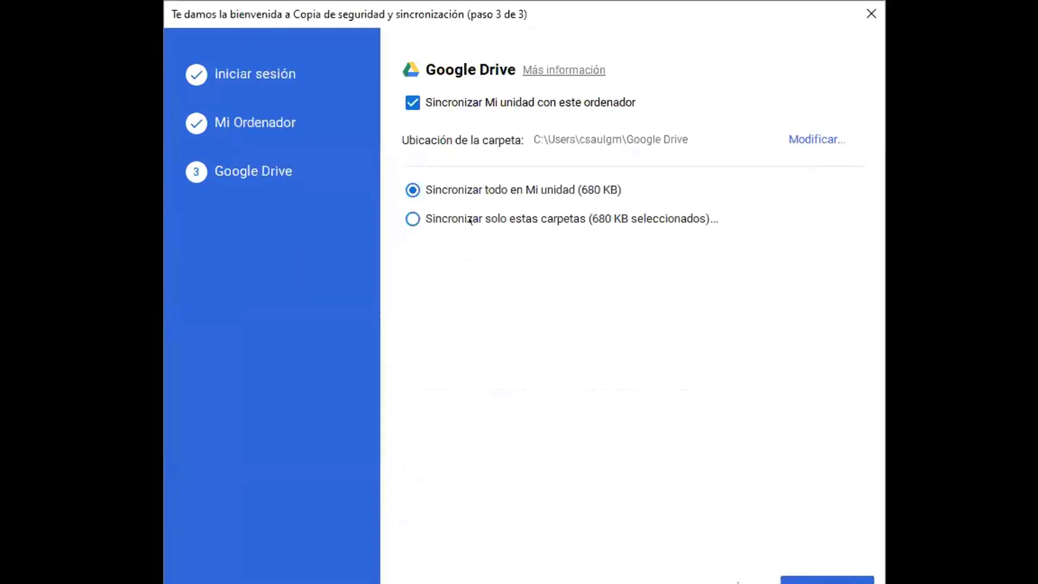
Step: Sync My Drive into a new C:\Google-Drive folder, syncing only selected folders
left_click(803, 138)
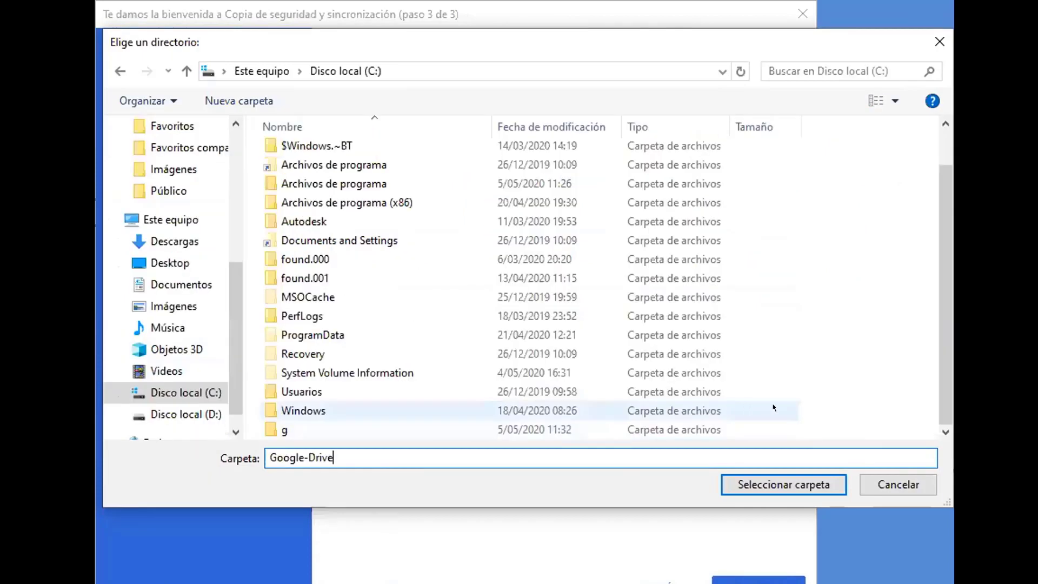
left_click(808, 400)
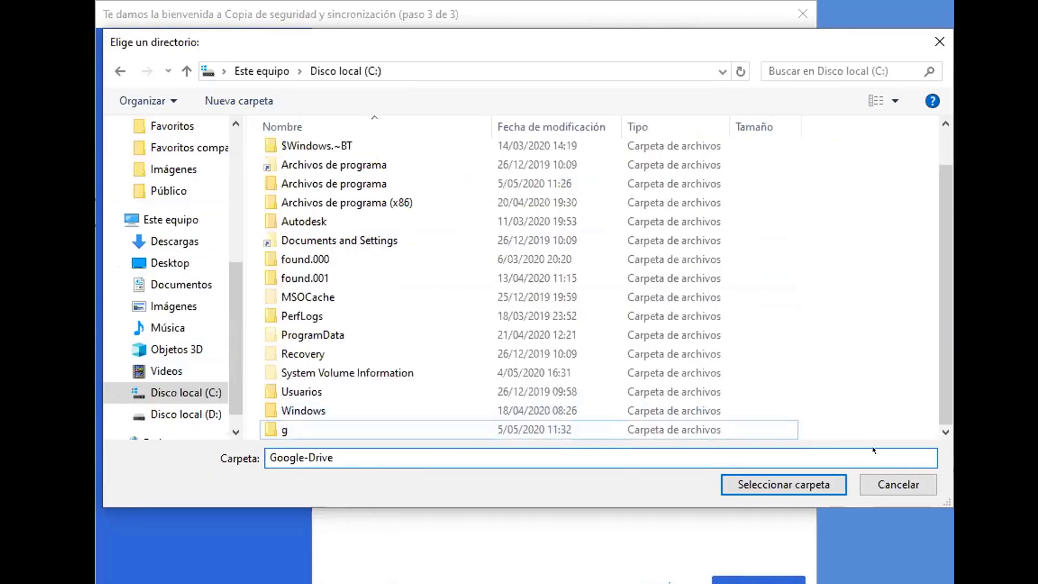
right_click(815, 401)
mouse_move(839, 578)
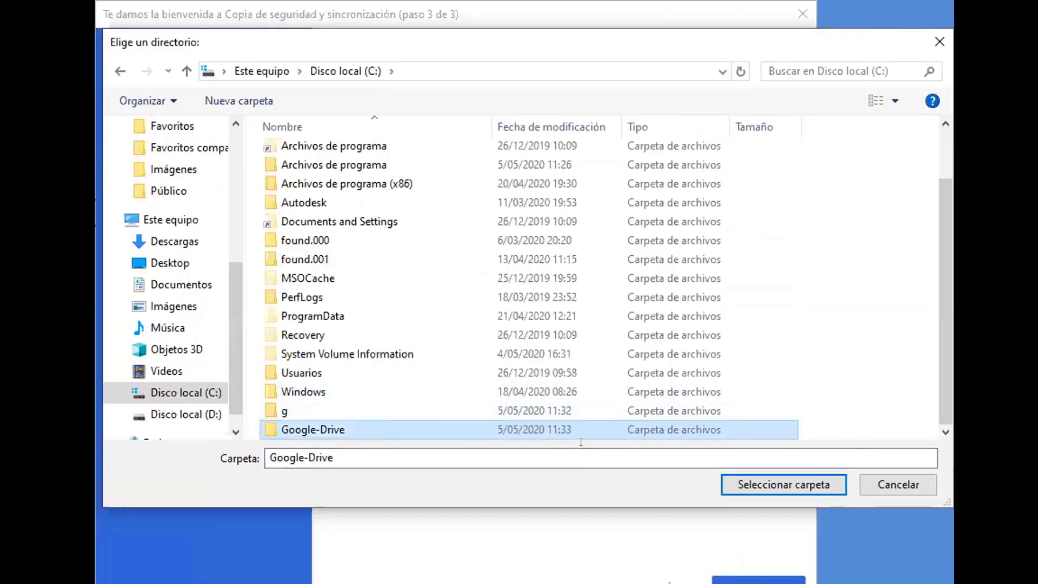
left_click(730, 485)
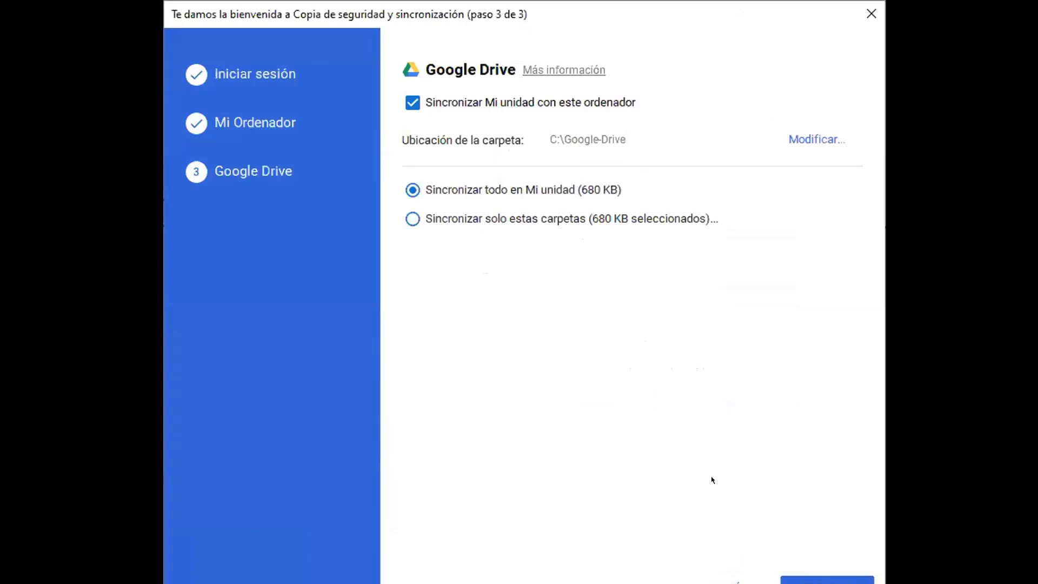
left_click(427, 219)
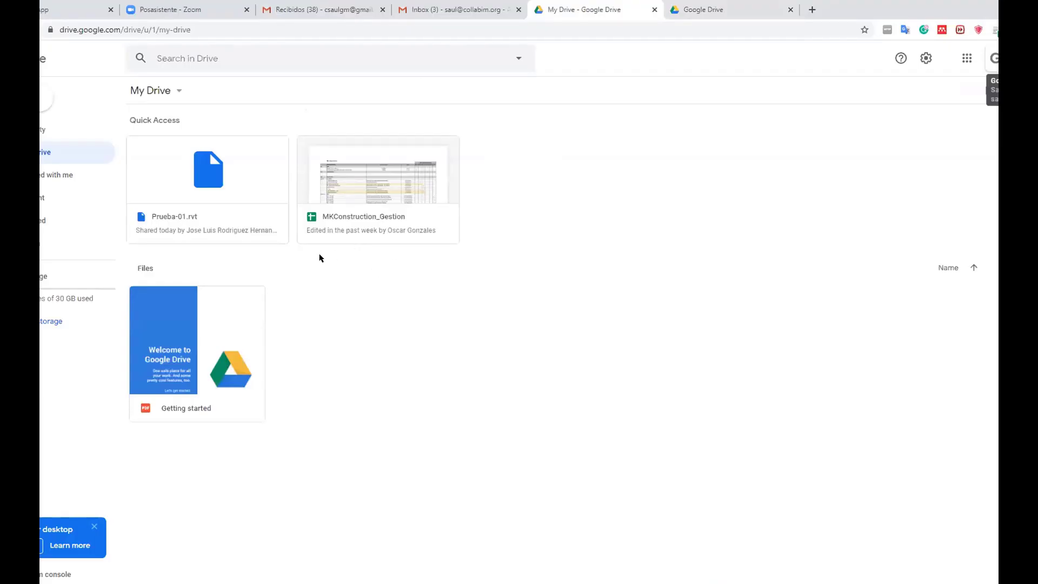
Step: Move the shared 01-MK-Construction folder from Shared with me into My Drive
left_click(59, 175)
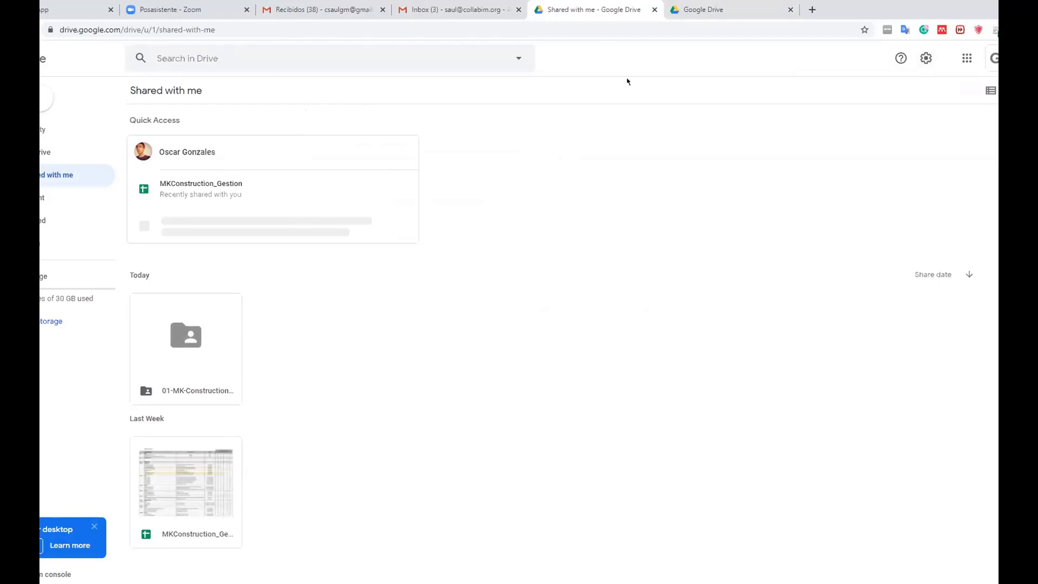
left_click(926, 58)
left_click(455, 198)
left_click(219, 336)
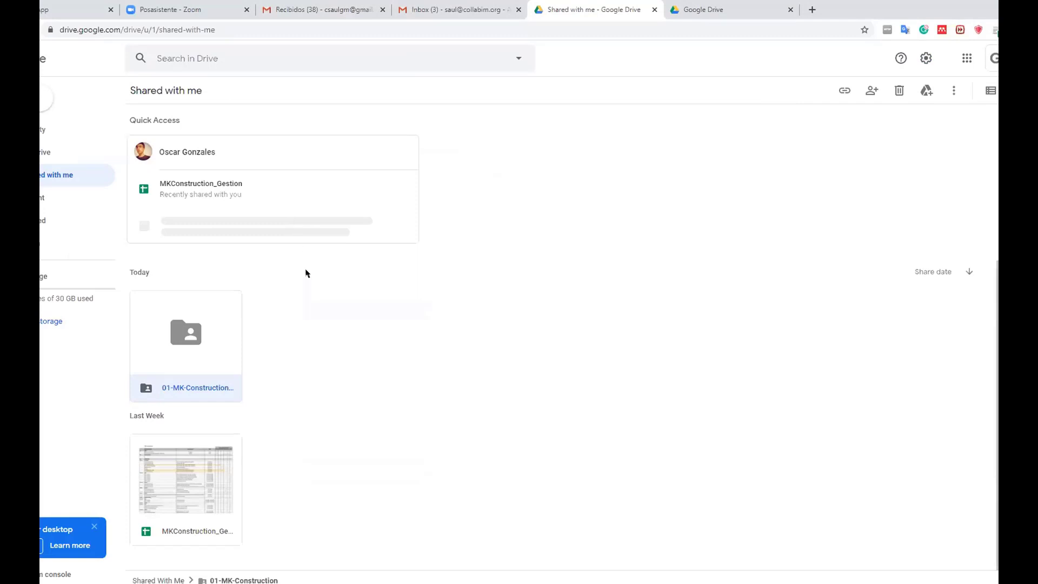
right_click(226, 332)
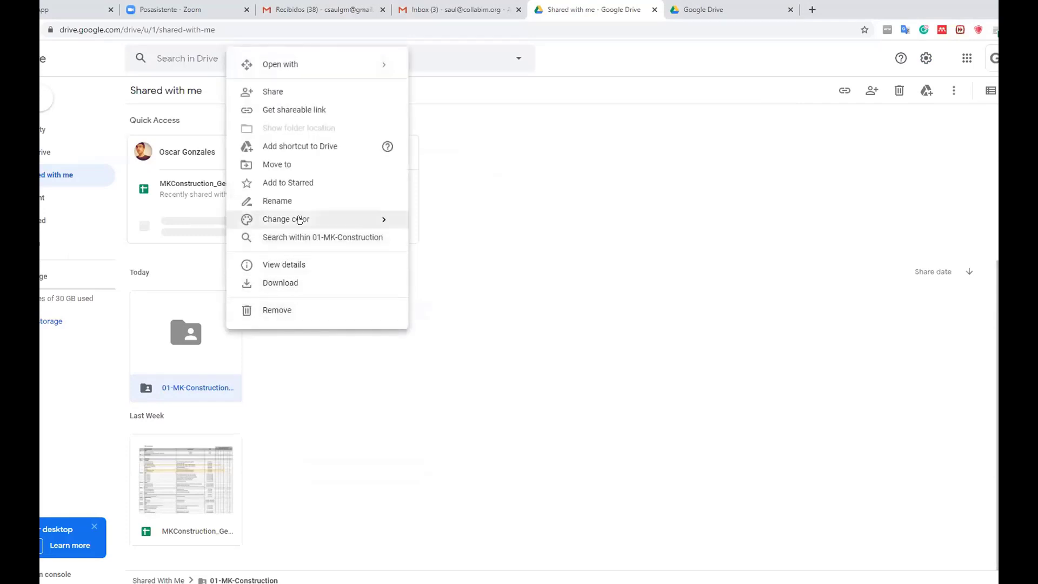
left_click(300, 165)
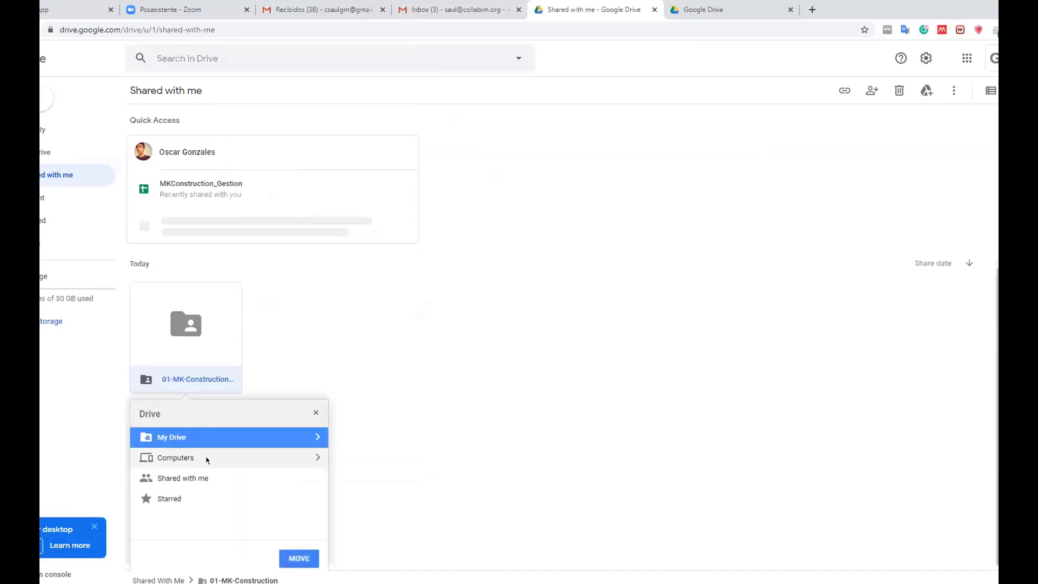
left_click(318, 437)
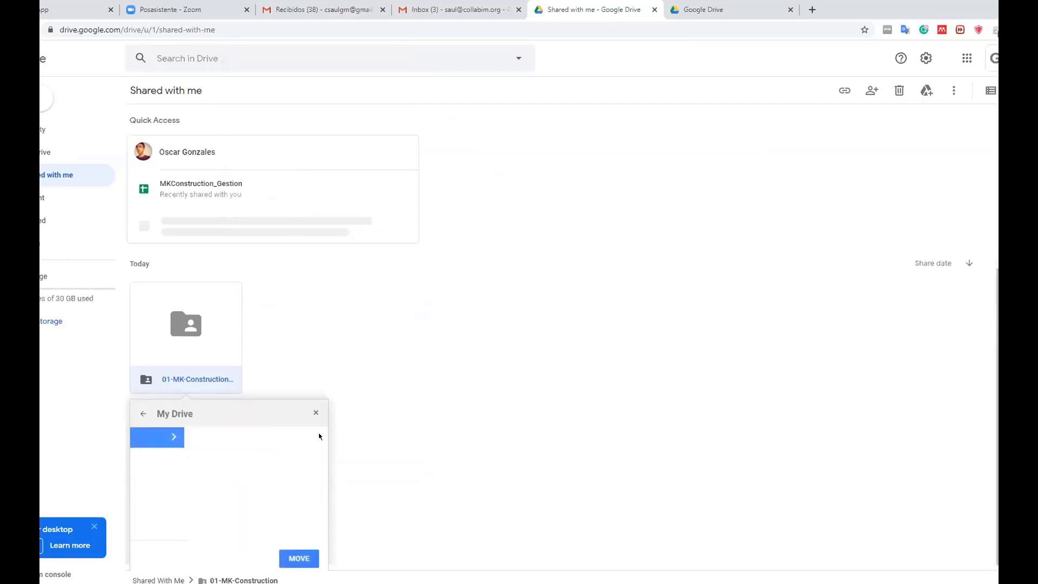
left_click(143, 414)
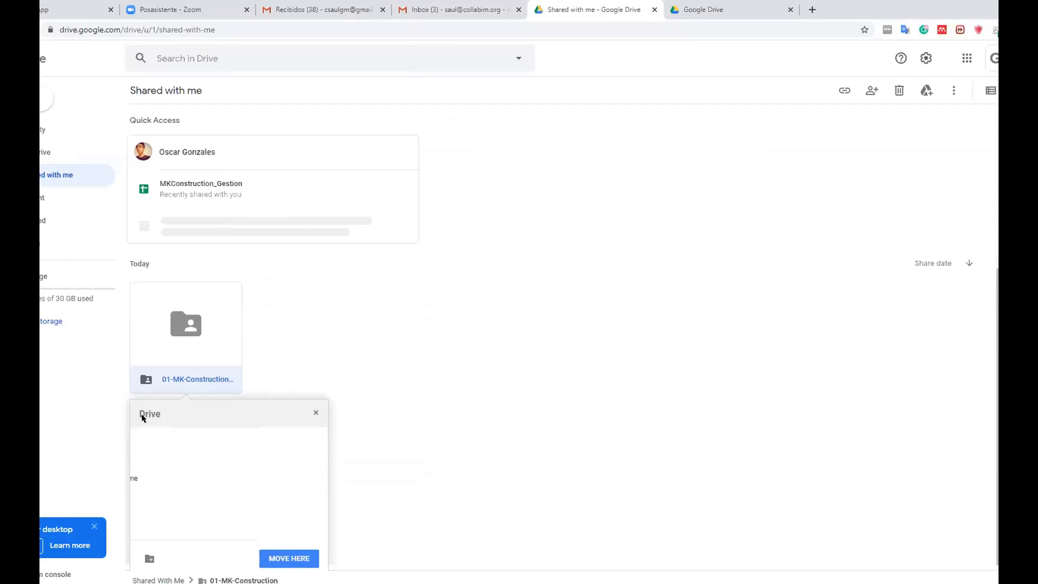
left_click(299, 557)
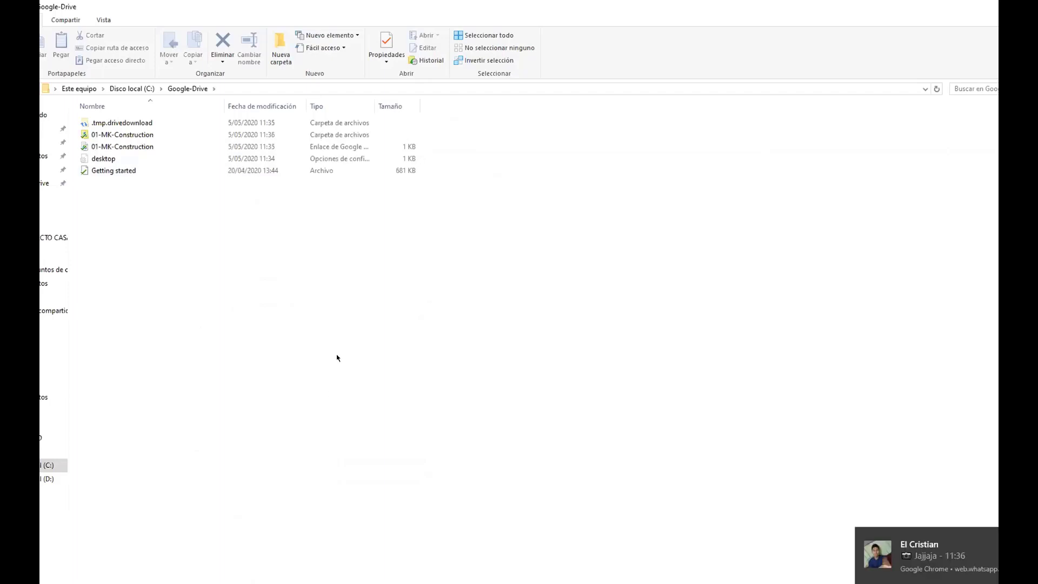
Step: Open the synced 01-MK-Construction folder in Google-Drive, then return to Revit's start window
left_click(124, 139)
double_click(124, 139)
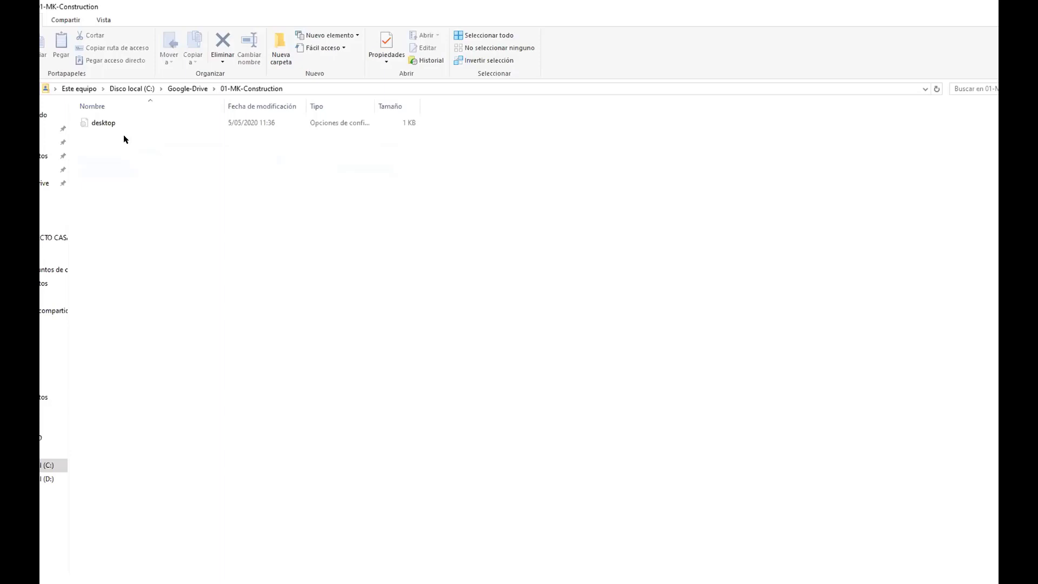
mouse_move(271, 556)
left_click(345, 533)
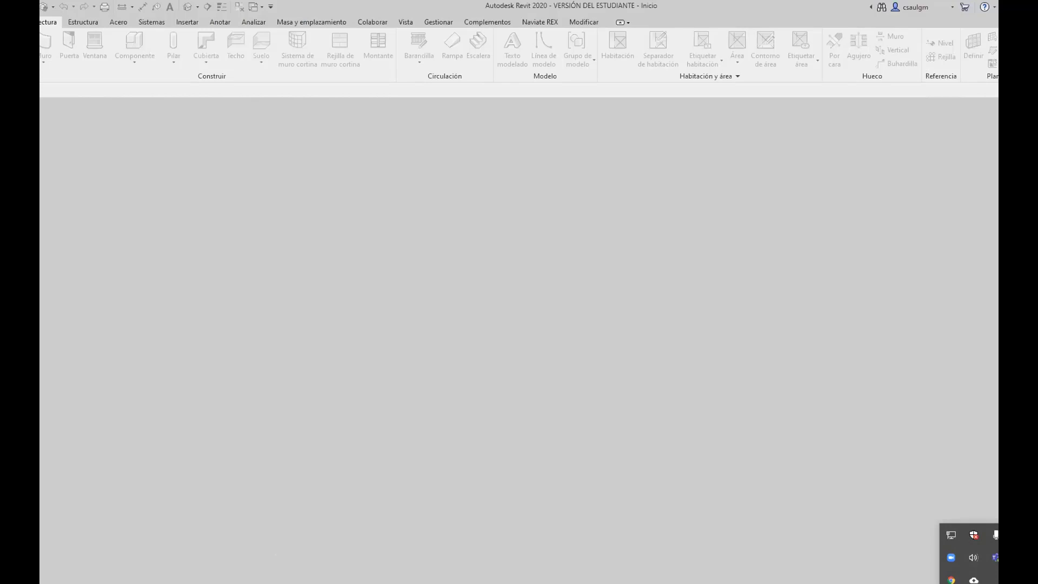
Step: Open Prueba-01.rvt from Google-Drive\01-MK-Construction as a new local copy
left_click(5, 23)
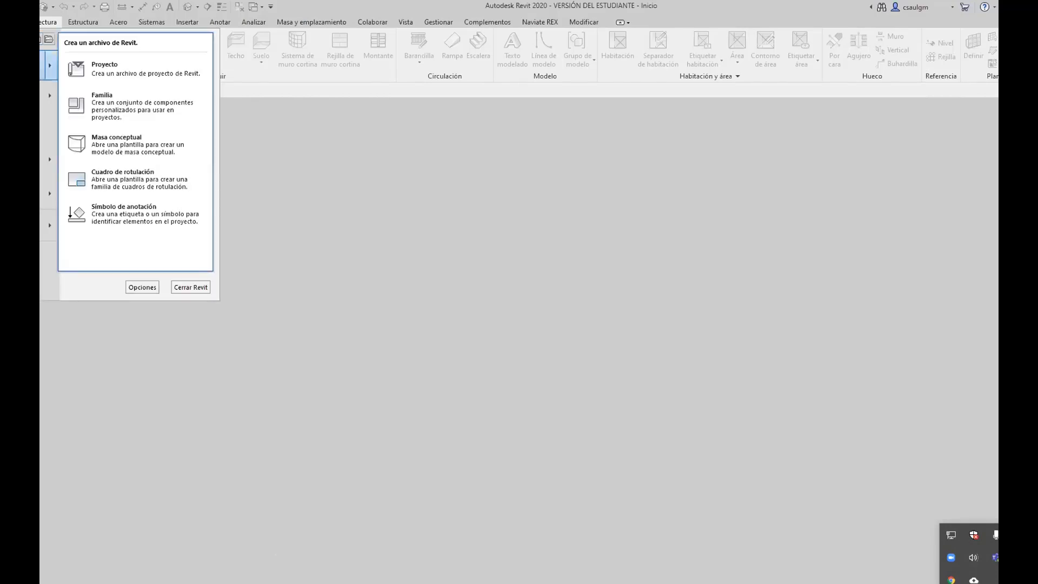
left_click(44, 96)
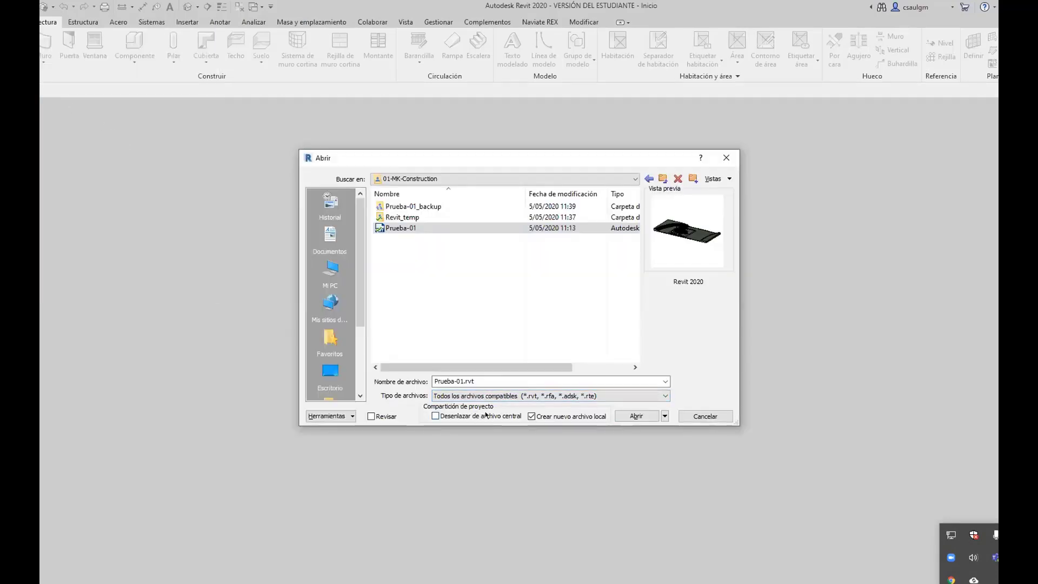
left_click(636, 416)
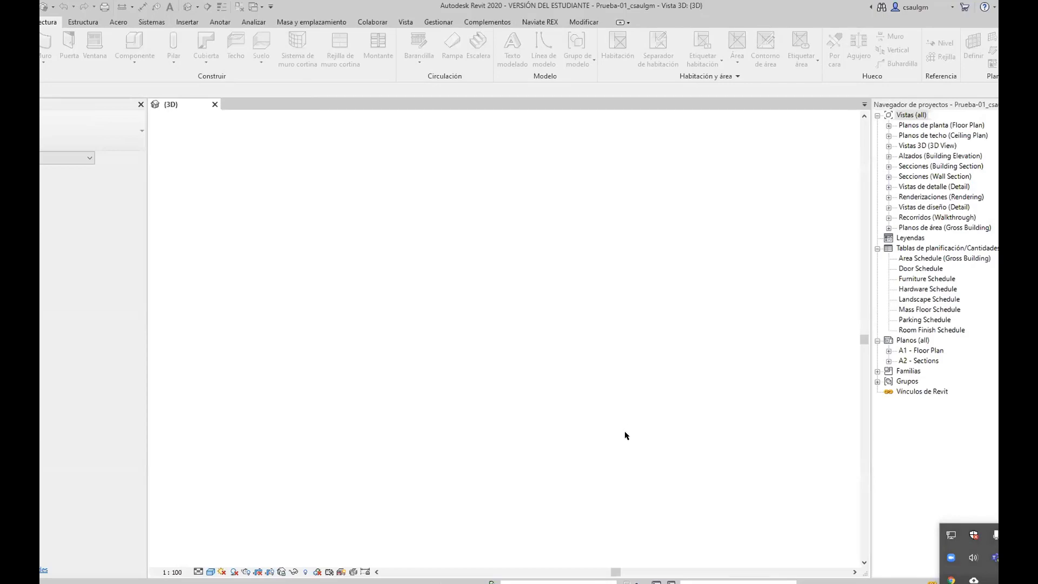
Step: Zoom around the building in the {3D} view, then bring up the Collaborate tools
scroll(454, 368, "up", 5)
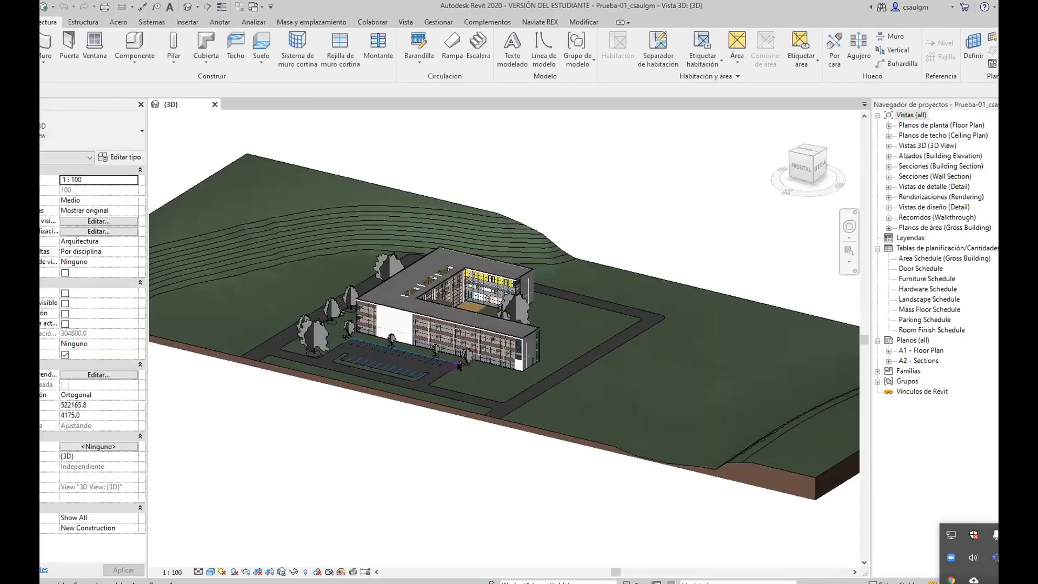
scroll(480, 403, "up", 4)
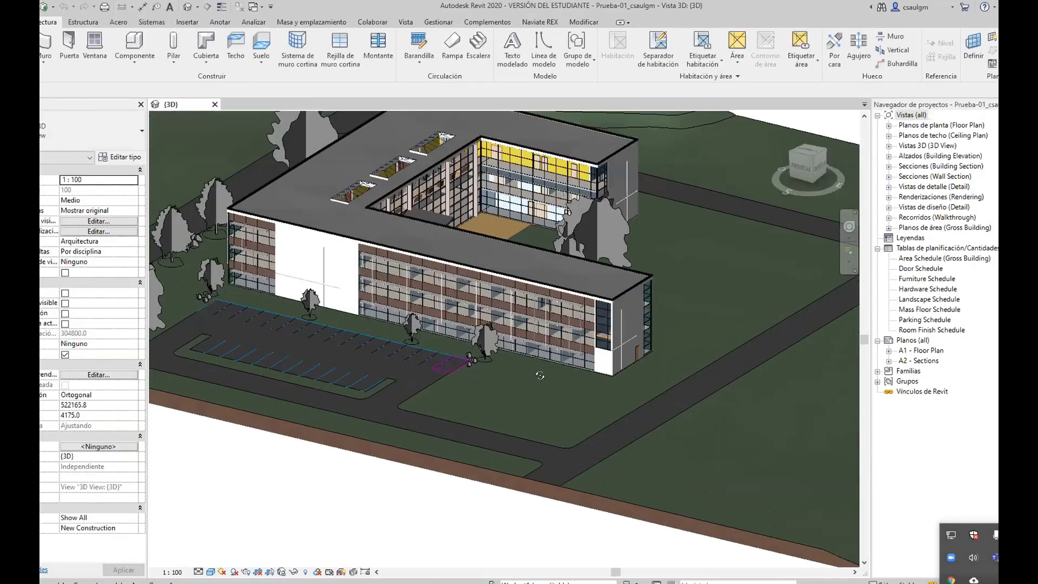
scroll(518, 393, "down", 2)
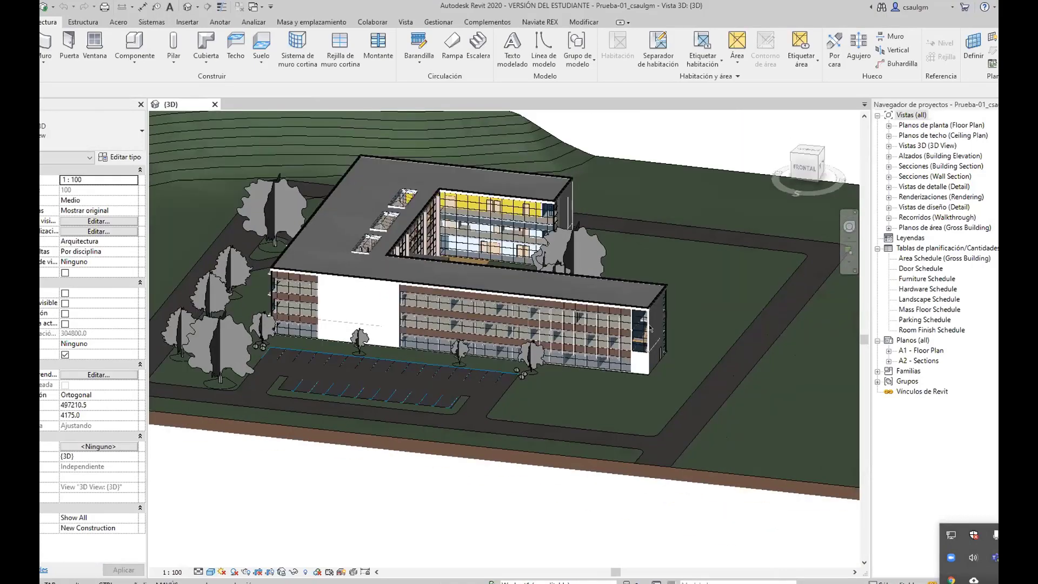
scroll(649, 263, "up", 3)
scroll(649, 263, "down", 3)
left_click(372, 22)
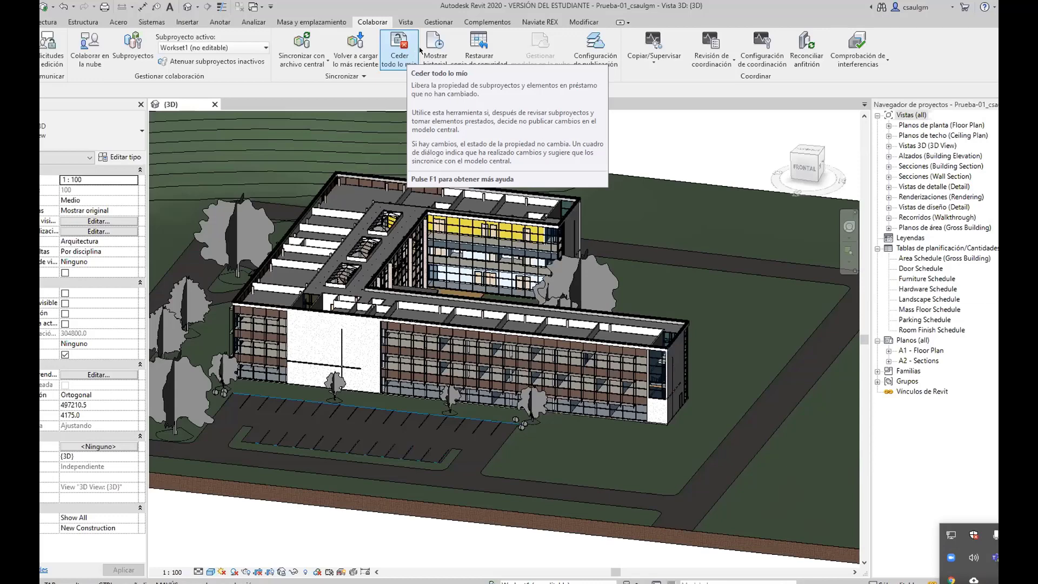
Step: Synchronize the local Prueba-01 copy with central using Synchronize and Modify Settings, confirming with Aceptar
left_click(365, 76)
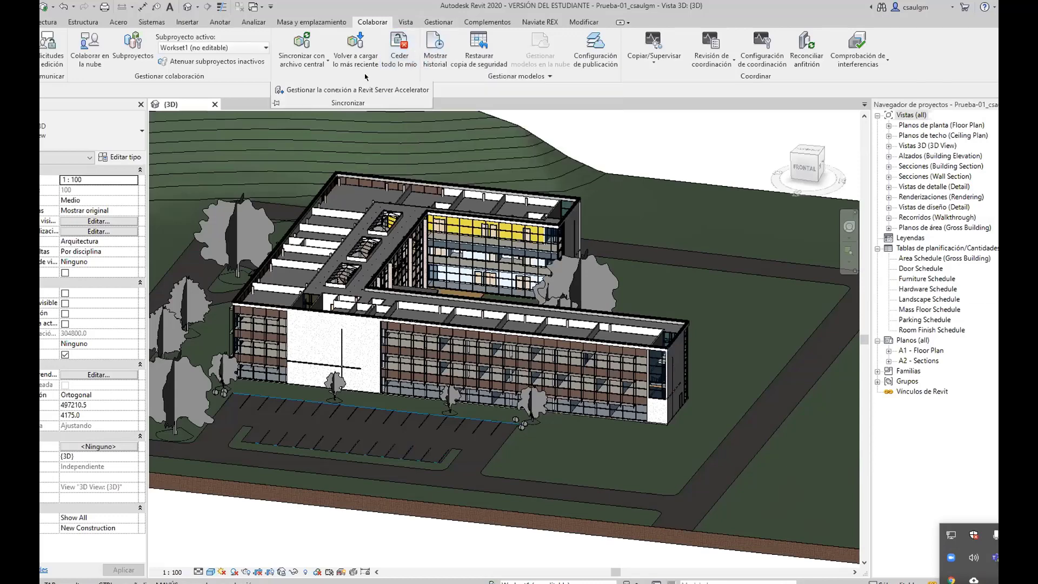
left_click(318, 70)
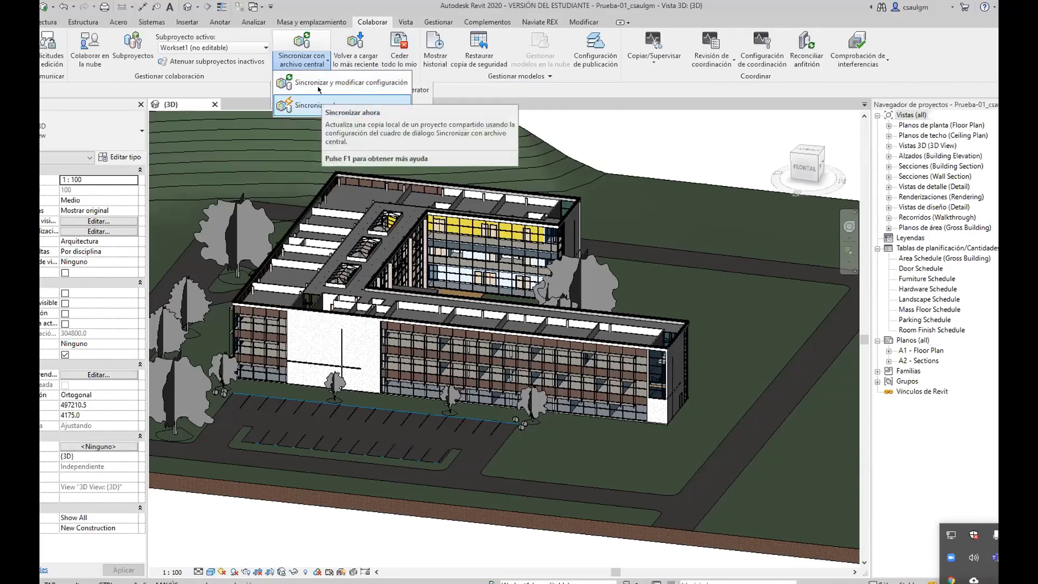
left_click(319, 86)
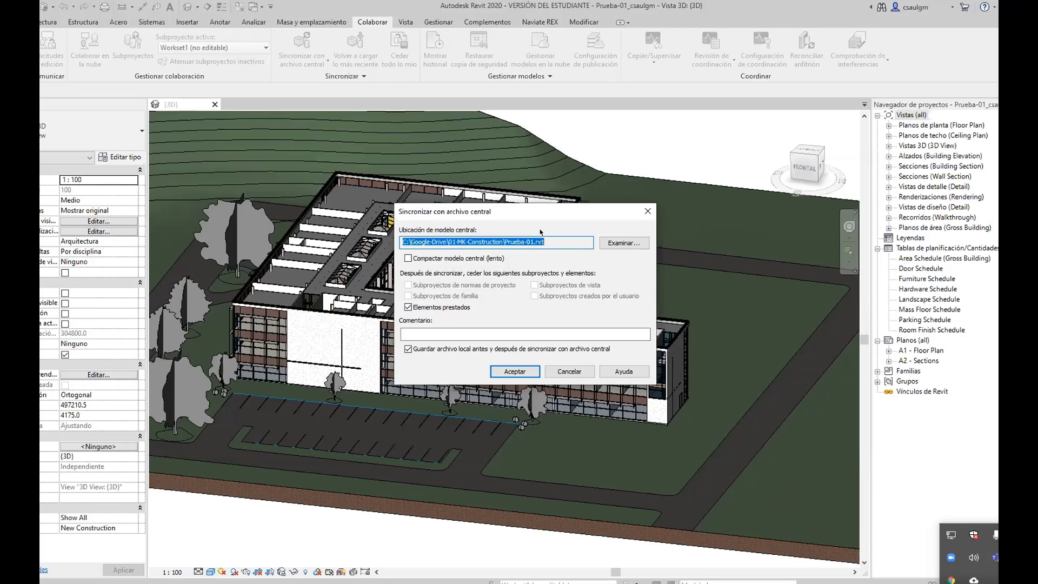
left_click(515, 372)
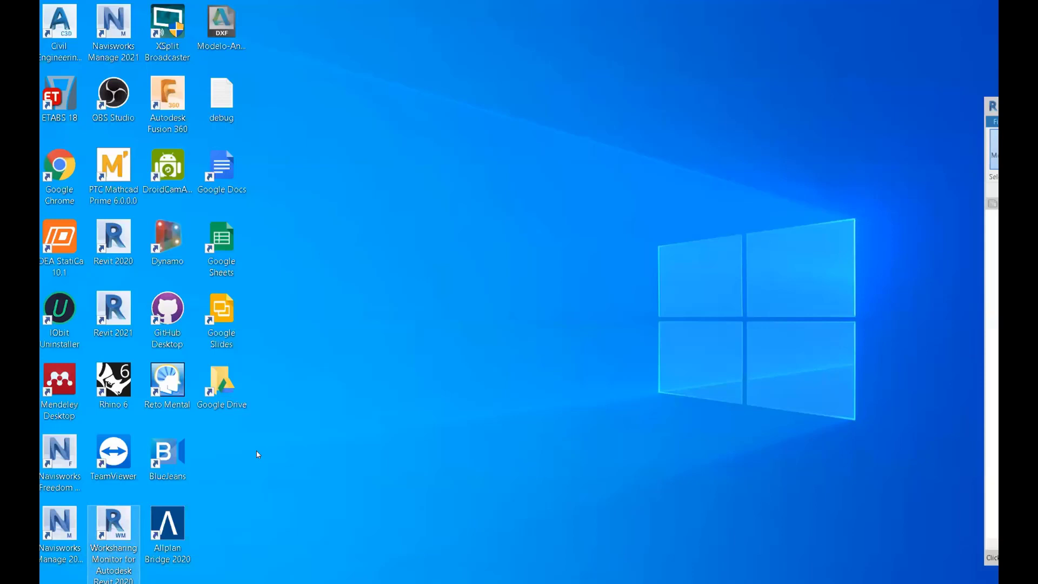
Step: Delete the Google Docs, Sheets and Slides shortcuts and the debug file from the desktop
left_click_drag(286, 335, 220, 162)
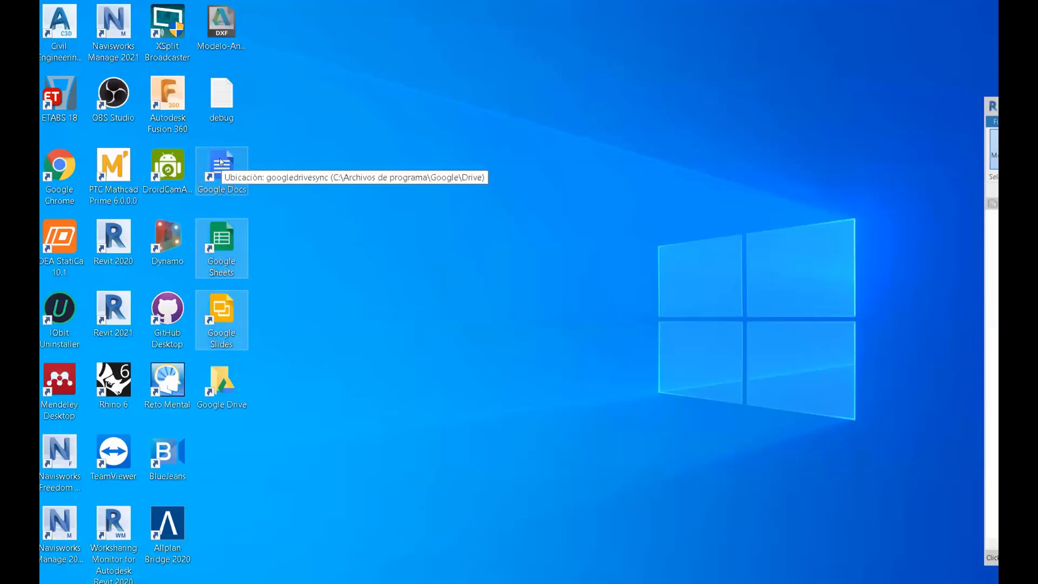
key("Delete")
left_click(209, 88)
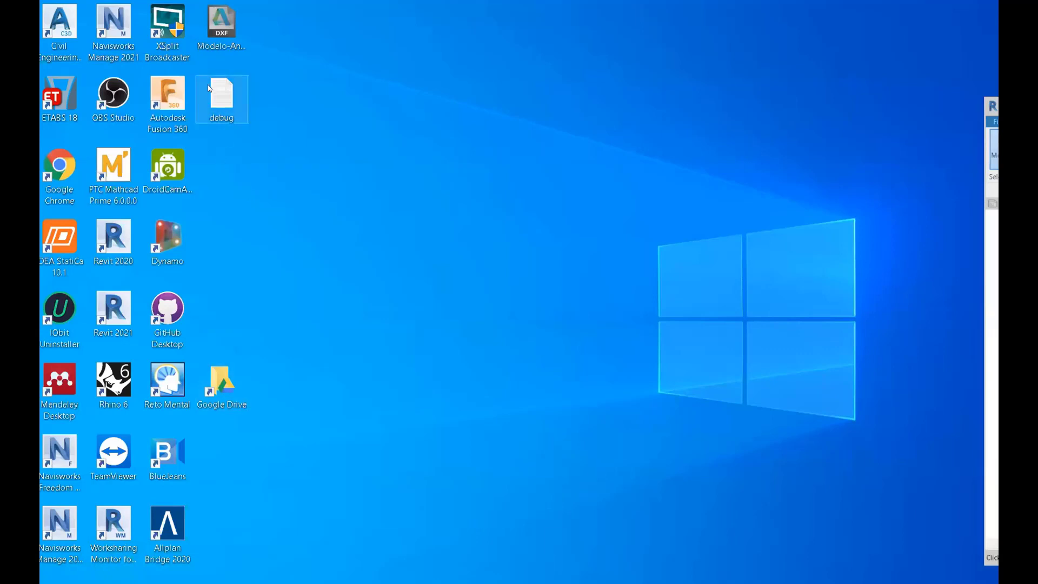
key("Delete")
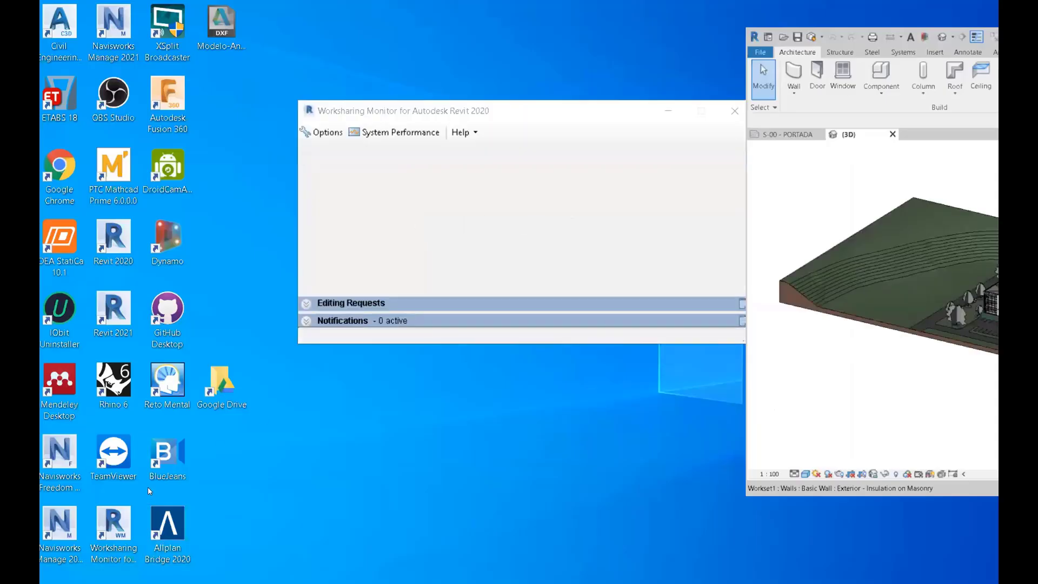
Step: Check in Worksharing Monitor that the local copy works against central, then close it
left_click(335, 212)
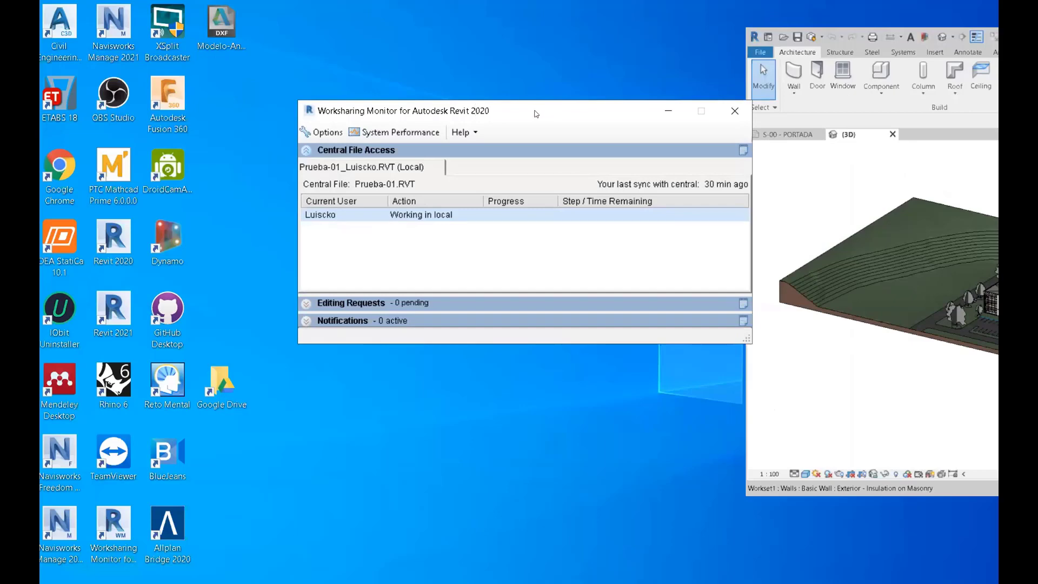
left_click_drag(536, 113, 373, 162)
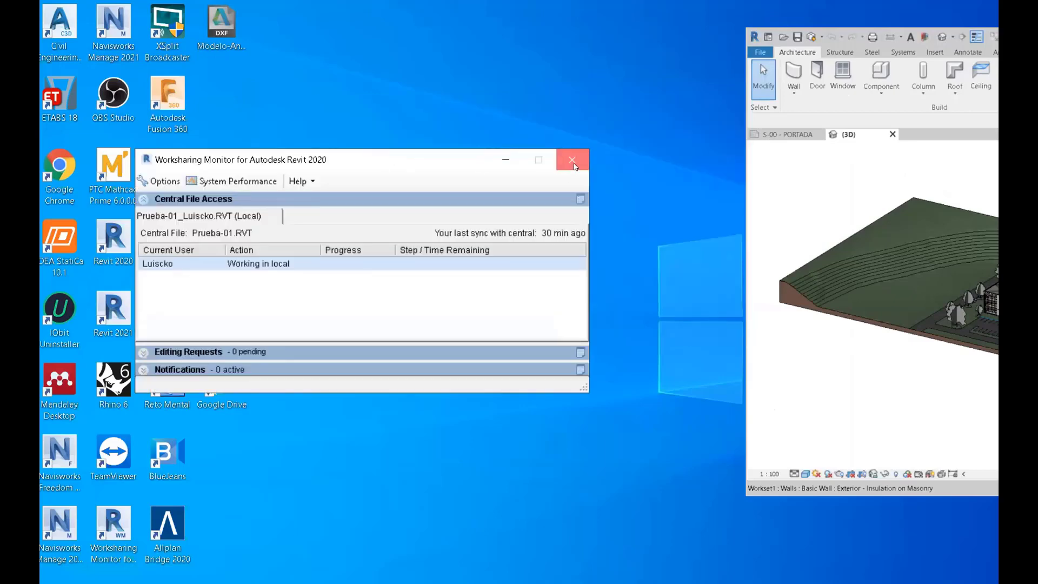
left_click(572, 161)
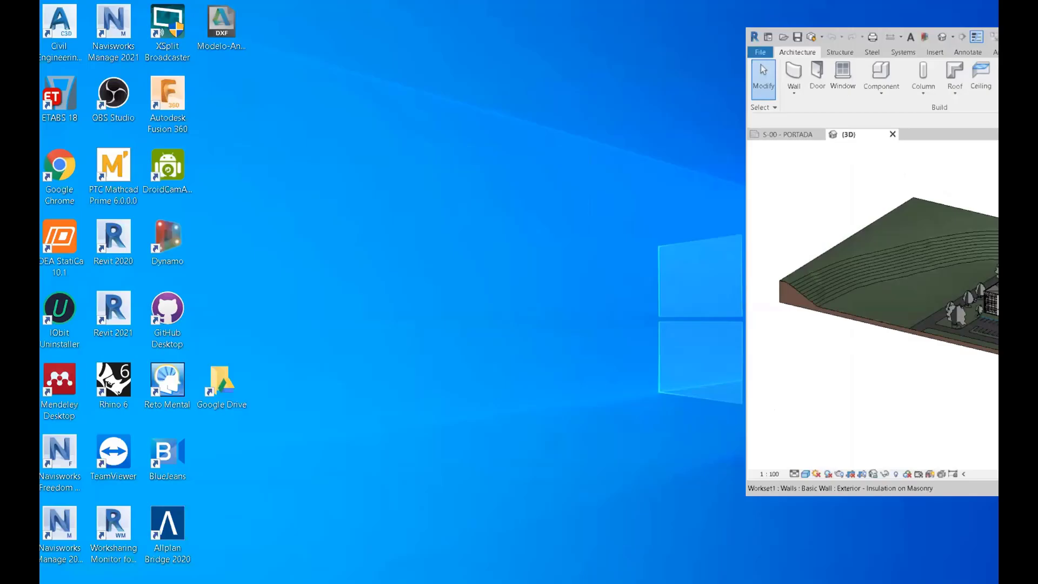
Step: Maximize the second user's Revit session and synchronize its Prueba-01 copy with central
left_click_drag(998, 36, 398, 12)
scroll(243, 359, "up", 3)
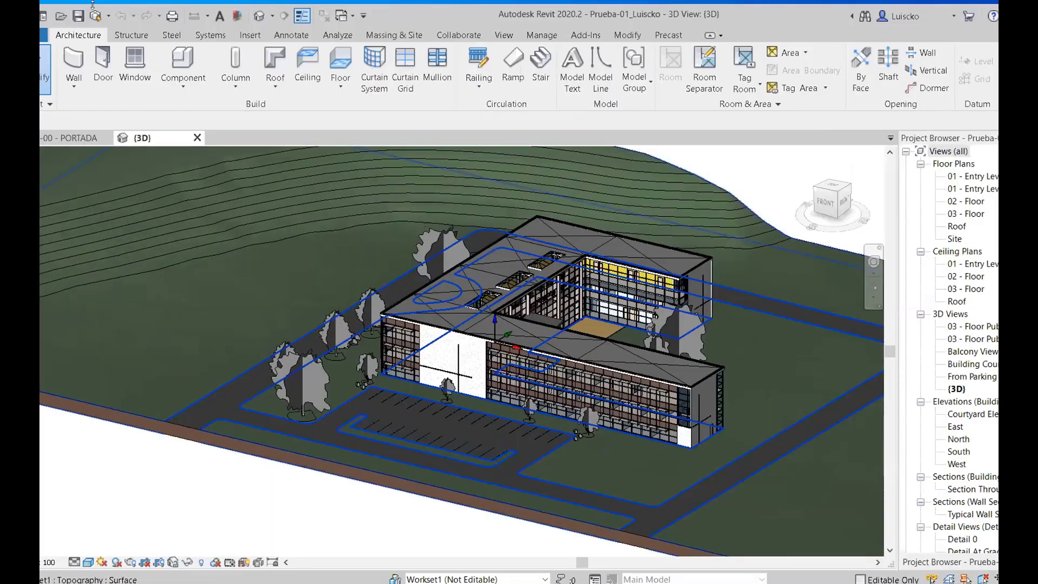
left_click(95, 17)
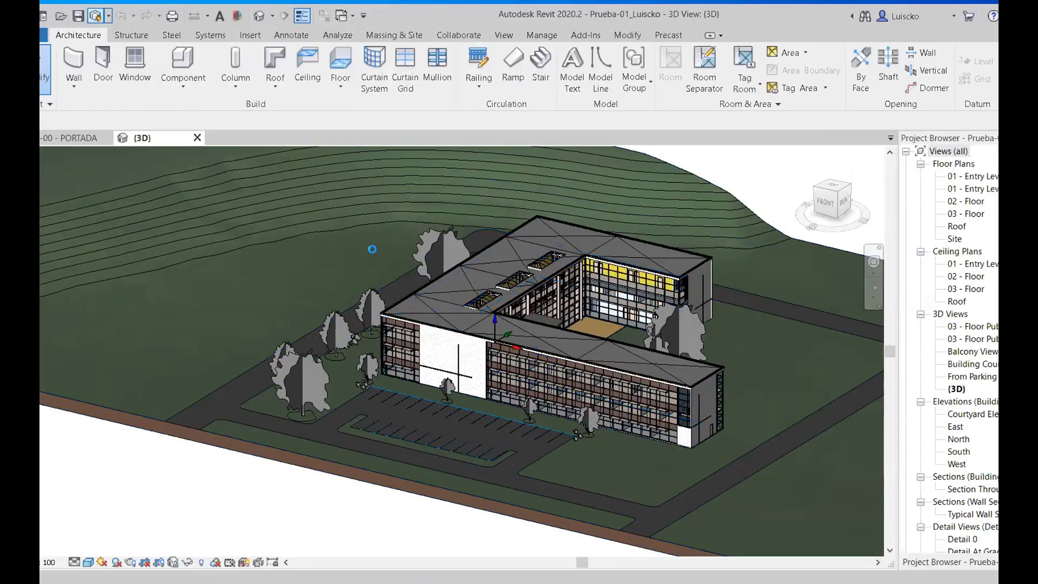